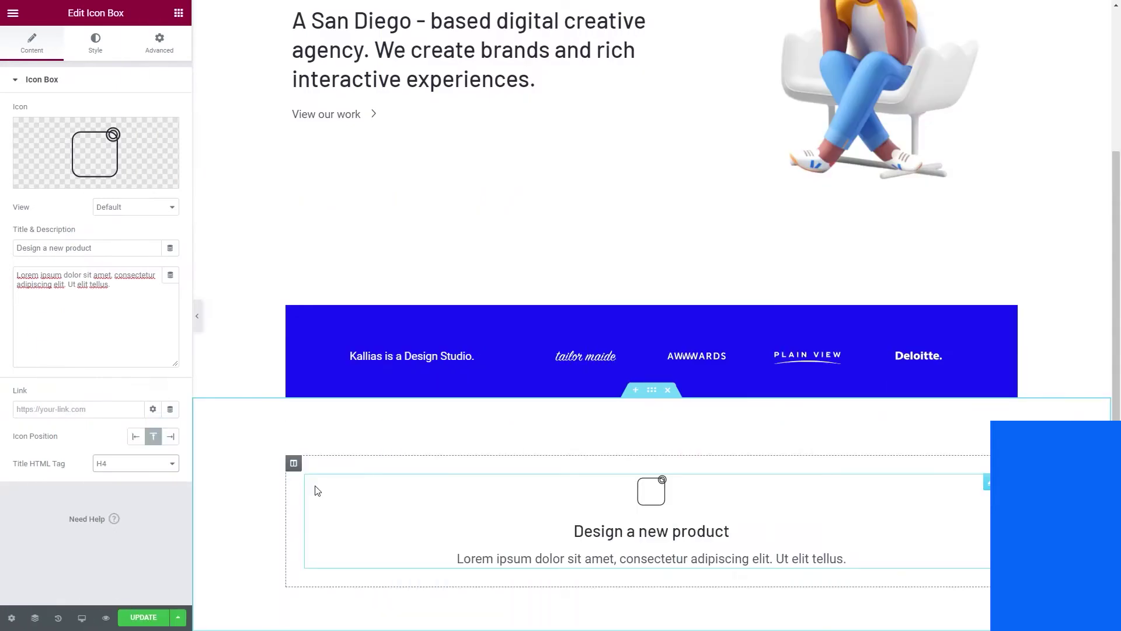
# Duplicate the icon box column and give the first box title spacing 14 and a global description font
pyautogui.rightClick(293, 464)
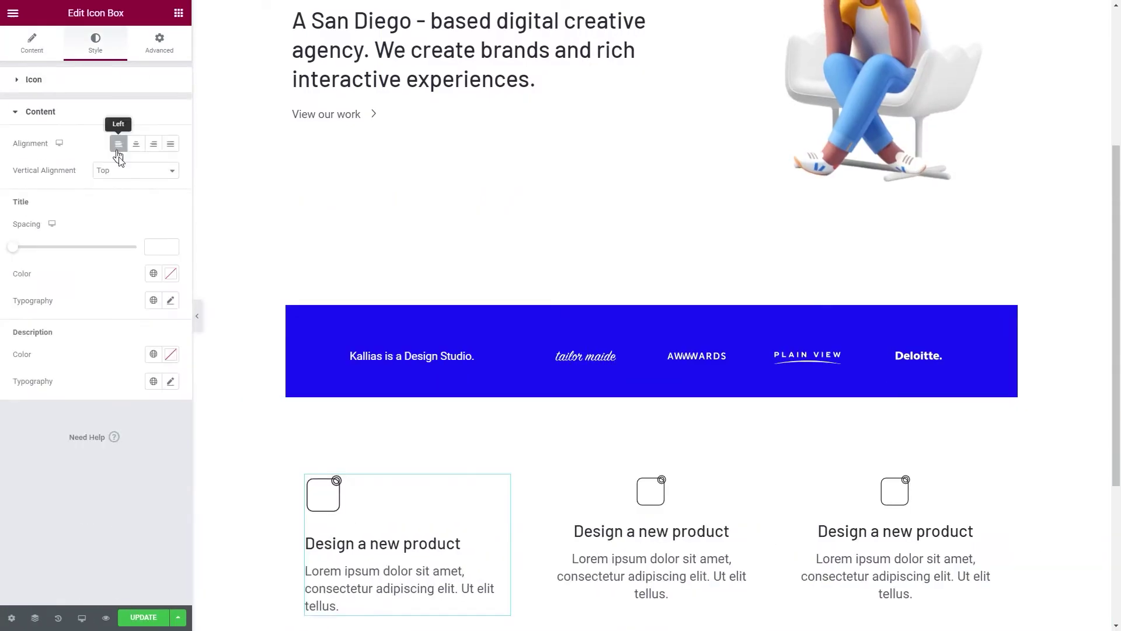
pyautogui.click(163, 246)
pyautogui.write('14')
pyautogui.click(153, 380)
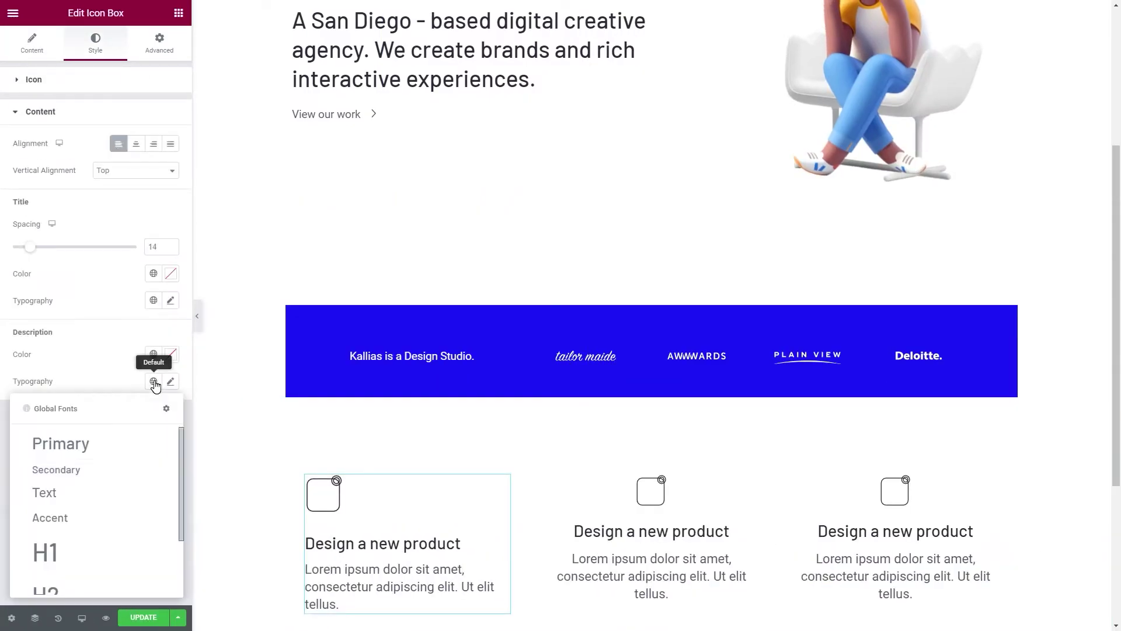
pyautogui.scroll(-3, 70, 526)
pyautogui.click(69, 561)
# Copy the first icon box's style and paste it onto the second box
pyautogui.rightClick(497, 500)
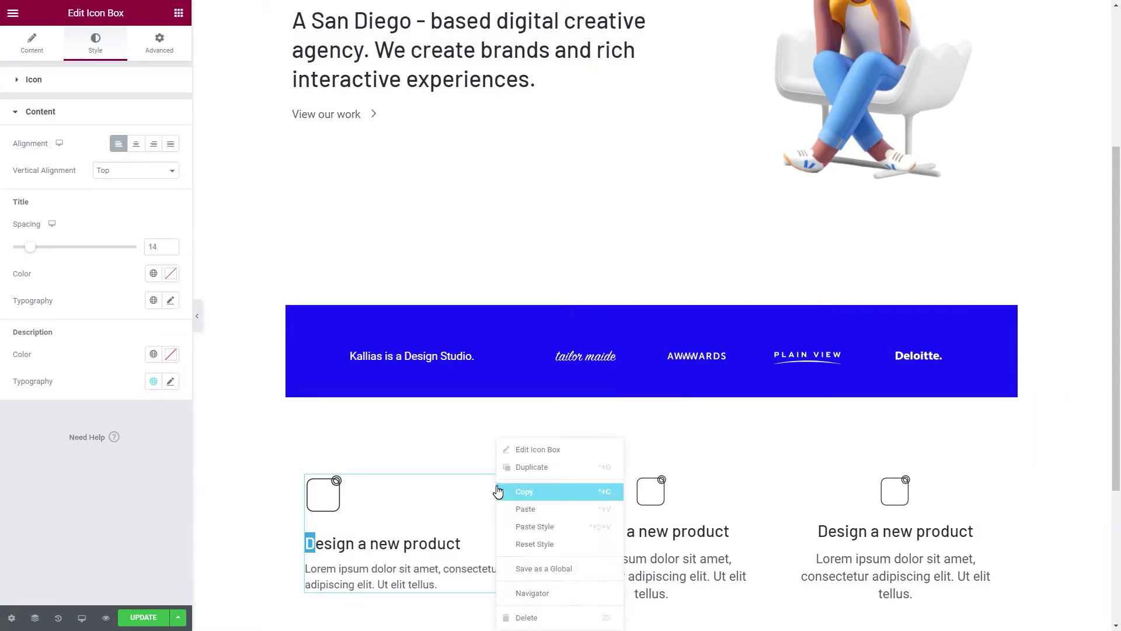
pyautogui.click(597, 491)
pyautogui.rightClick(746, 495)
pyautogui.click(783, 527)
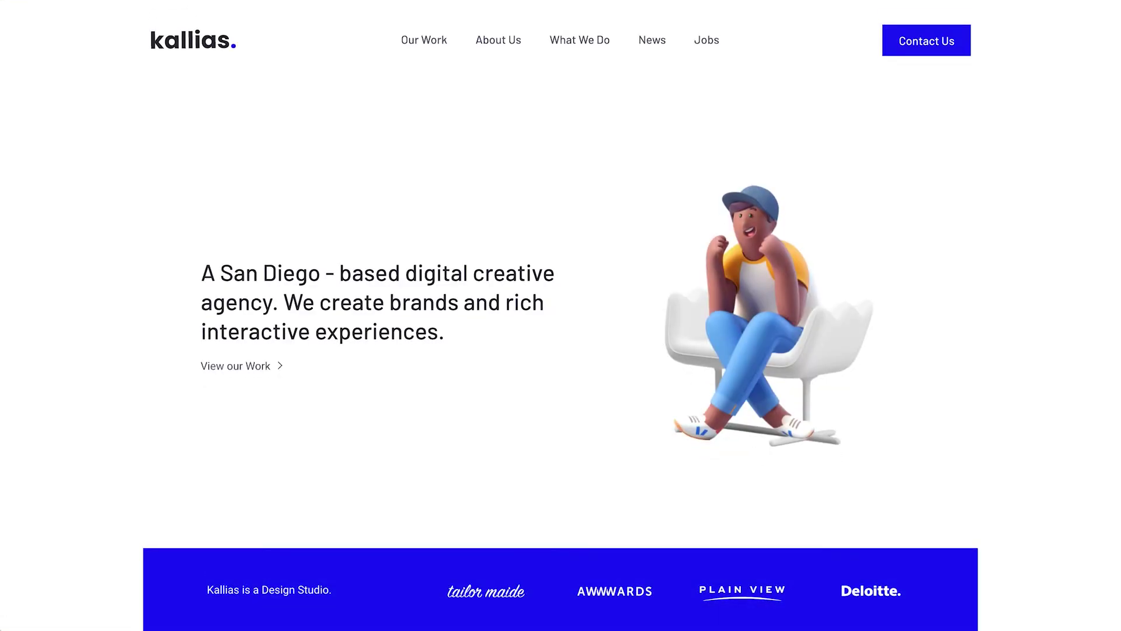
pyautogui.scroll(-5, 561, 315)
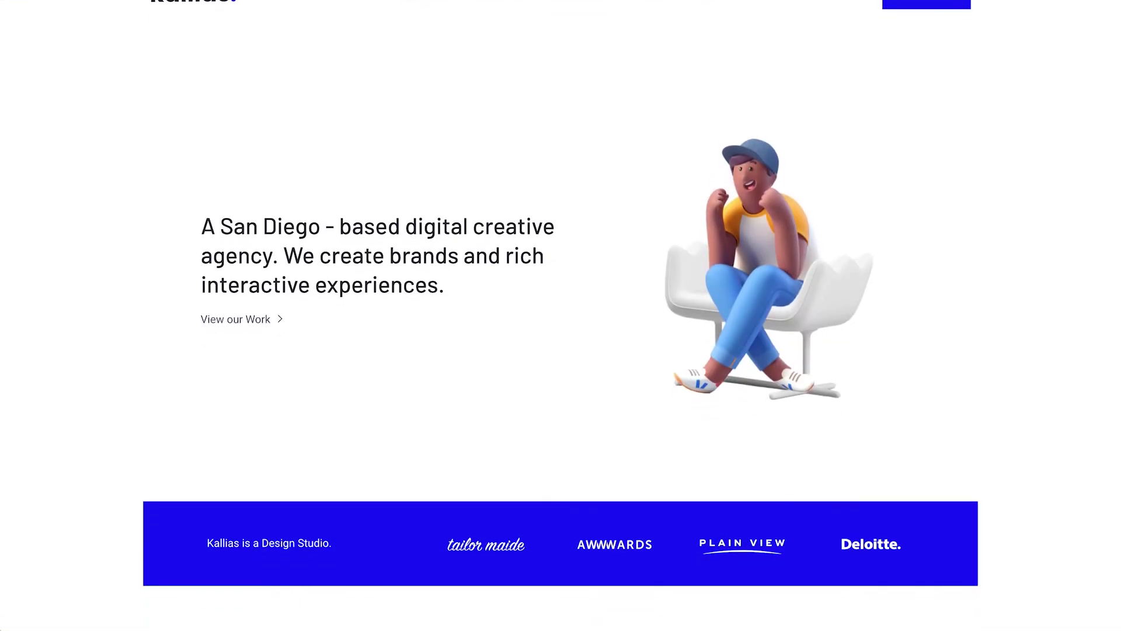
pyautogui.scroll(-6, 560, 316)
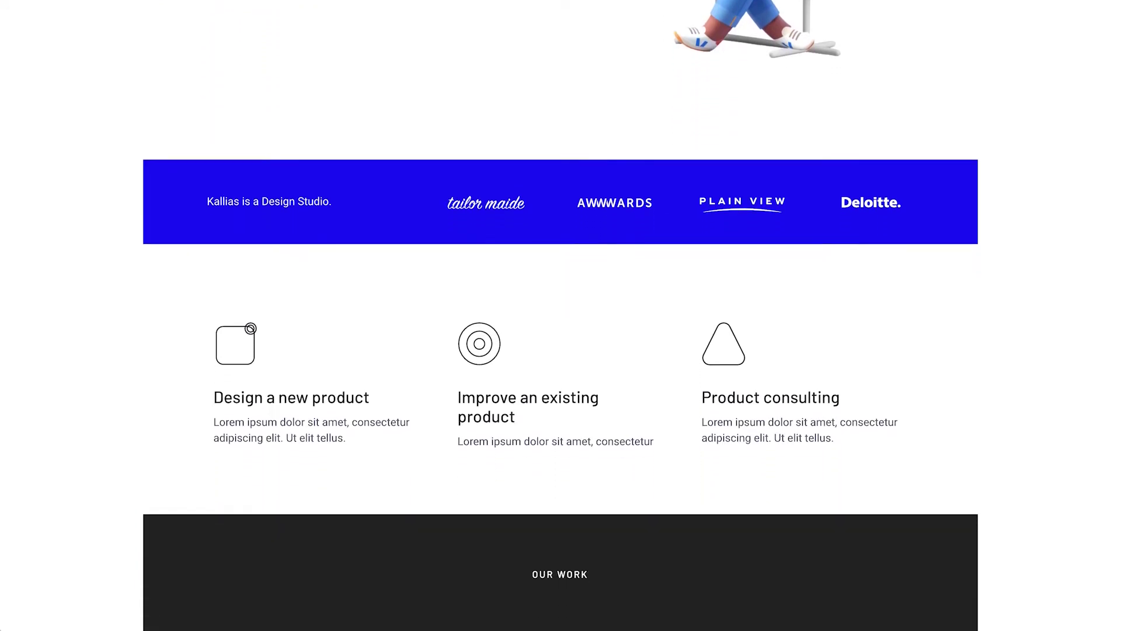
pyautogui.scroll(-6, 561, 315)
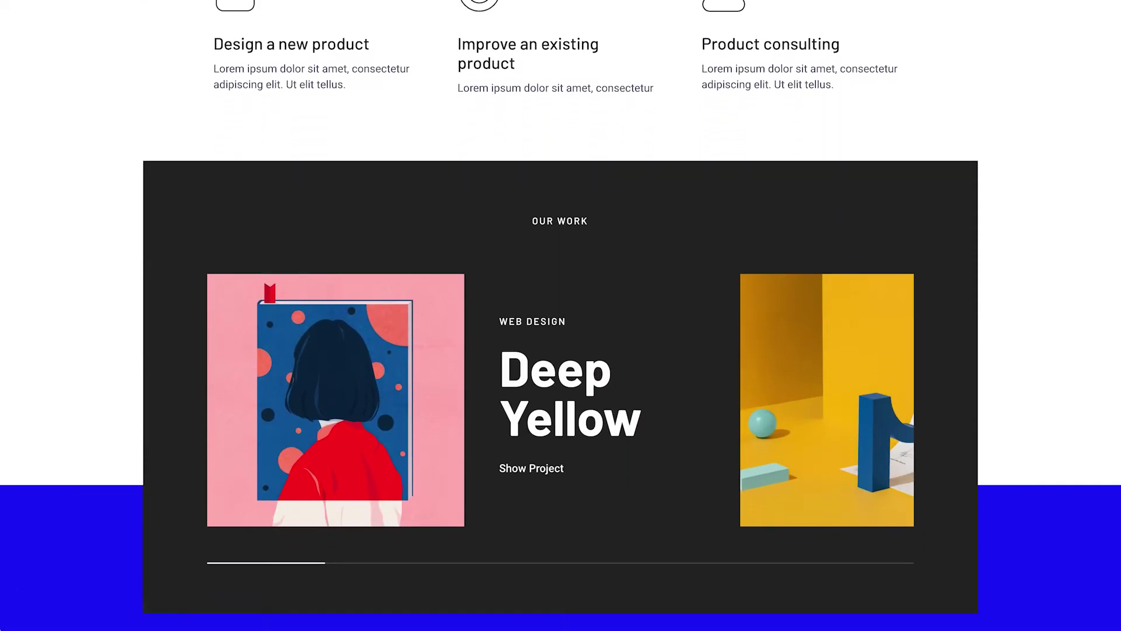
pyautogui.scroll(-6, 560, 316)
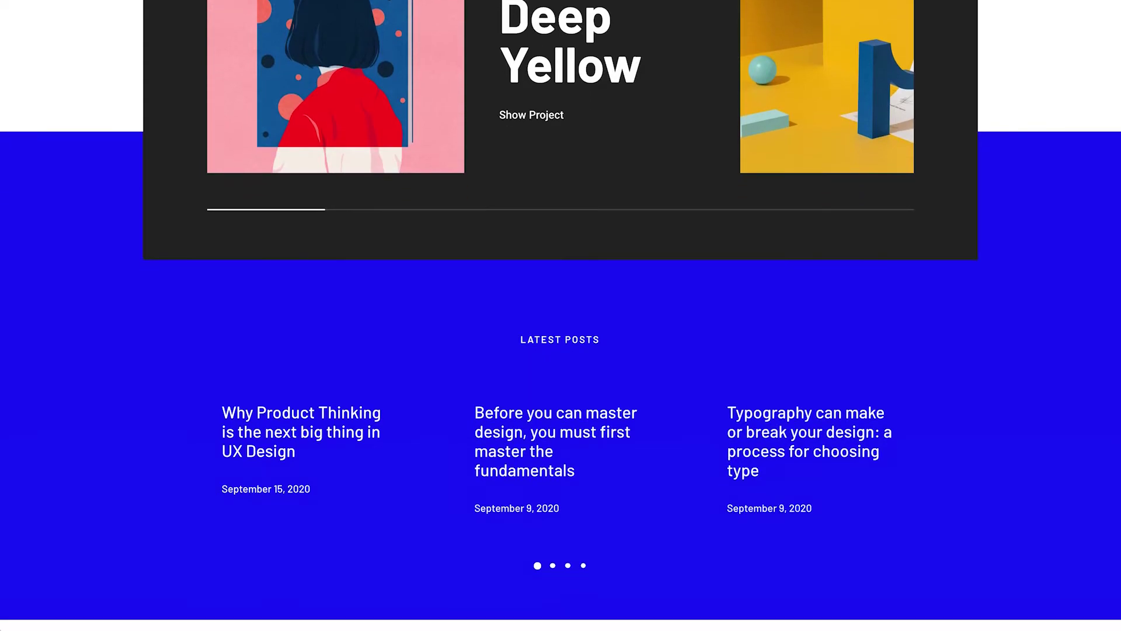
pyautogui.scroll(-2, 561, 315)
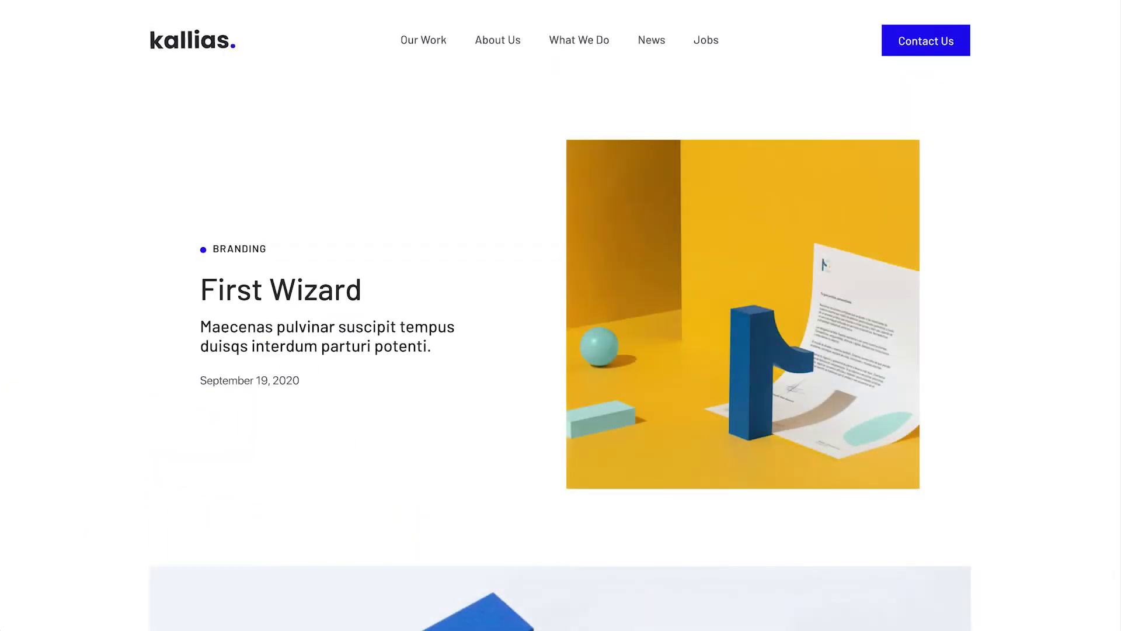
pyautogui.scroll(-3, 560, 316)
pyautogui.scroll(-6, 561, 315)
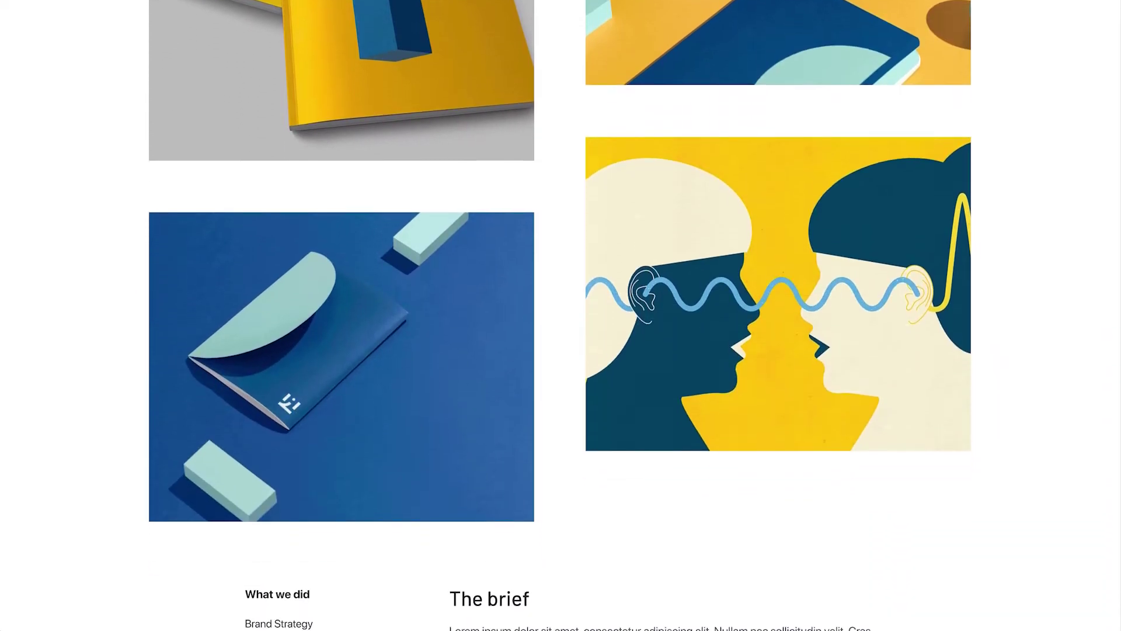
pyautogui.scroll(-6, 561, 315)
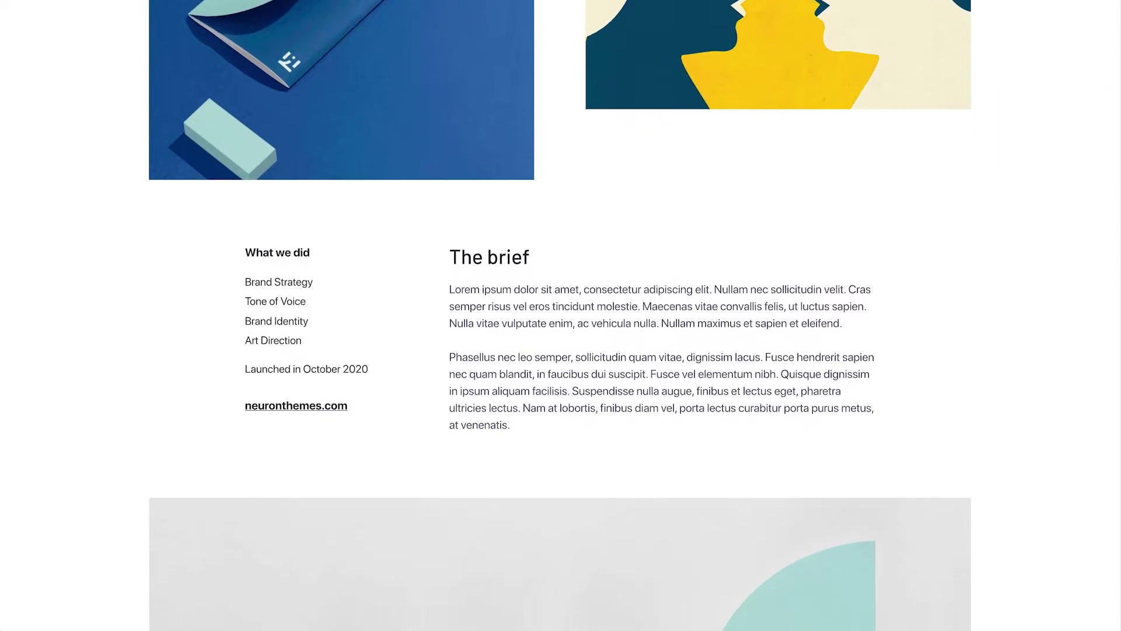
pyautogui.scroll(-6, 560, 316)
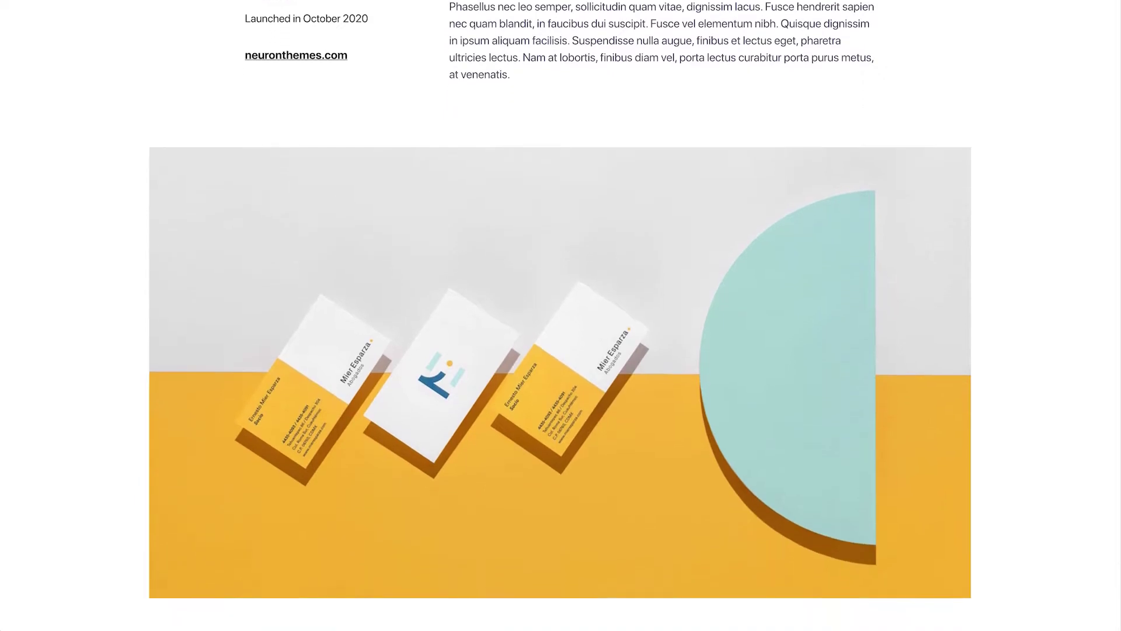
pyautogui.scroll(-6, 560, 315)
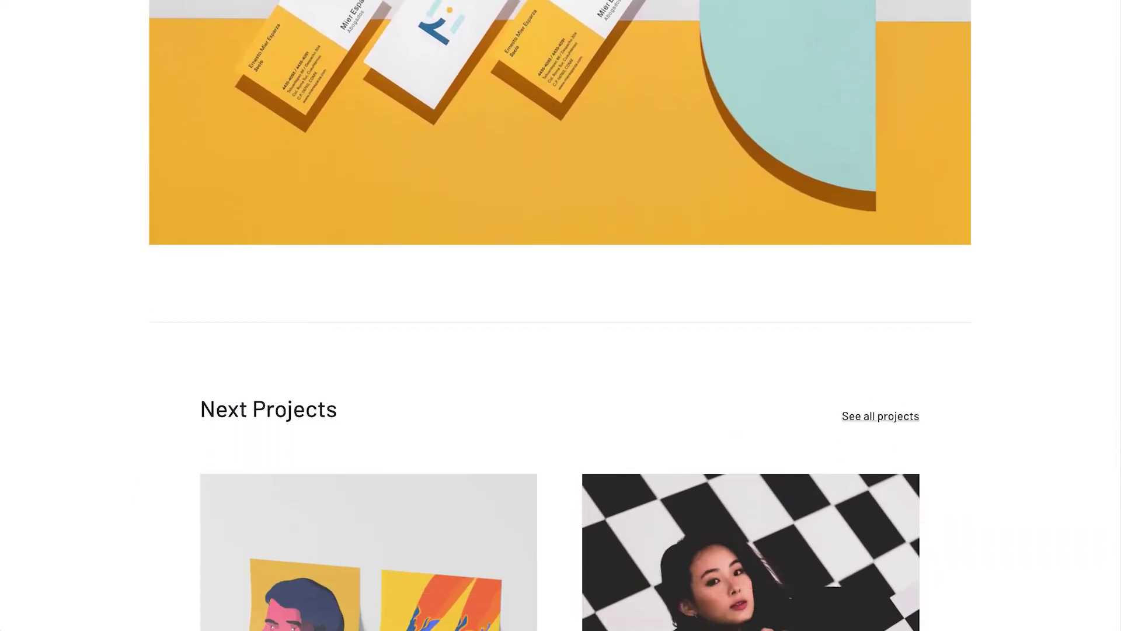
pyautogui.scroll(-6, 561, 316)
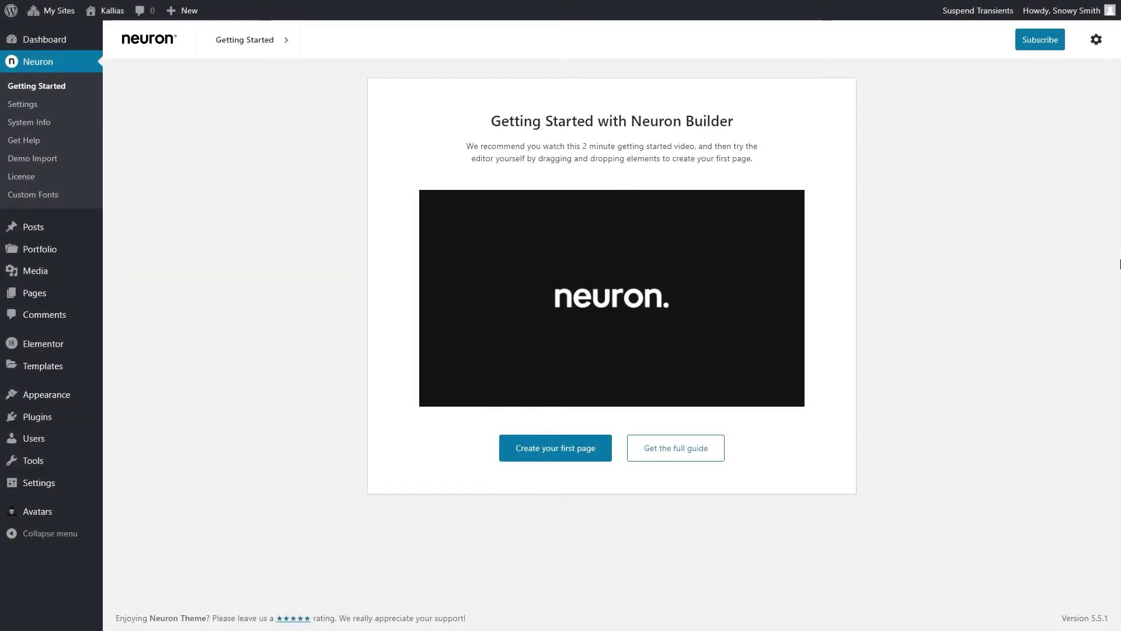
# In Neuron's Demo Importer, keep all categories shown and import the Gaiastudio portfolio demo
pyautogui.moveTo(272, 51)
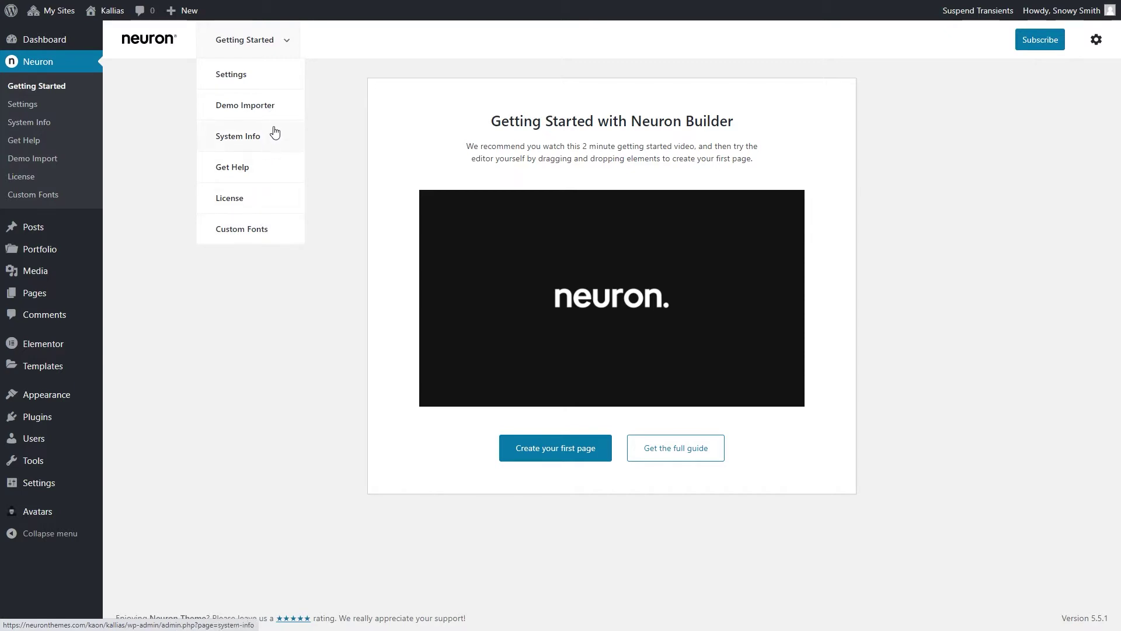
pyautogui.click(264, 105)
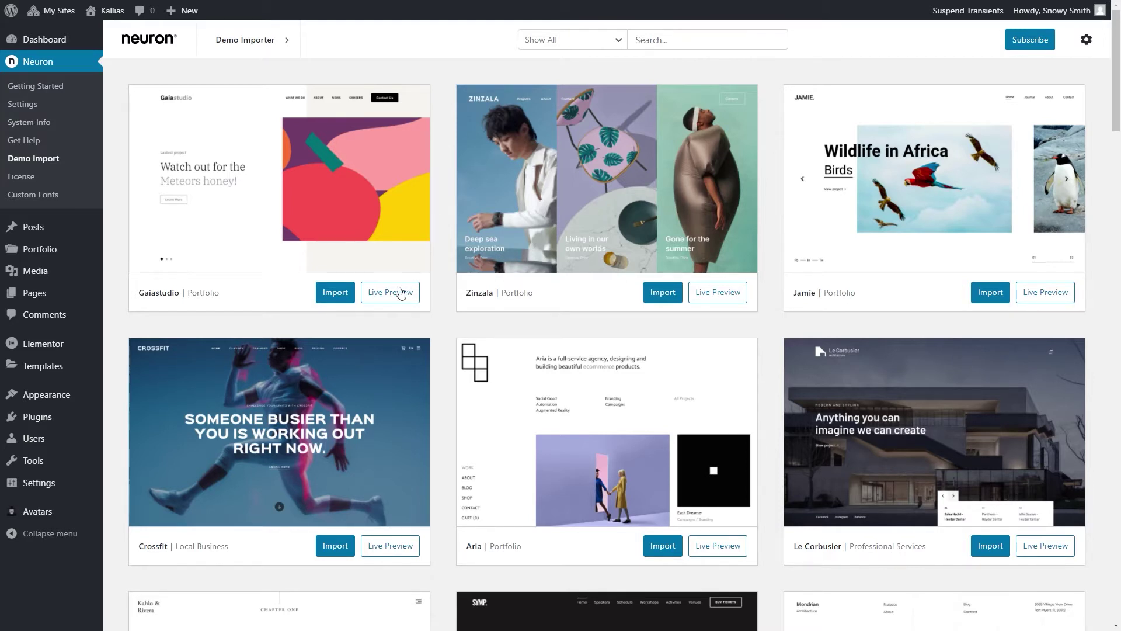
pyautogui.click(401, 290)
pyautogui.click(550, 41)
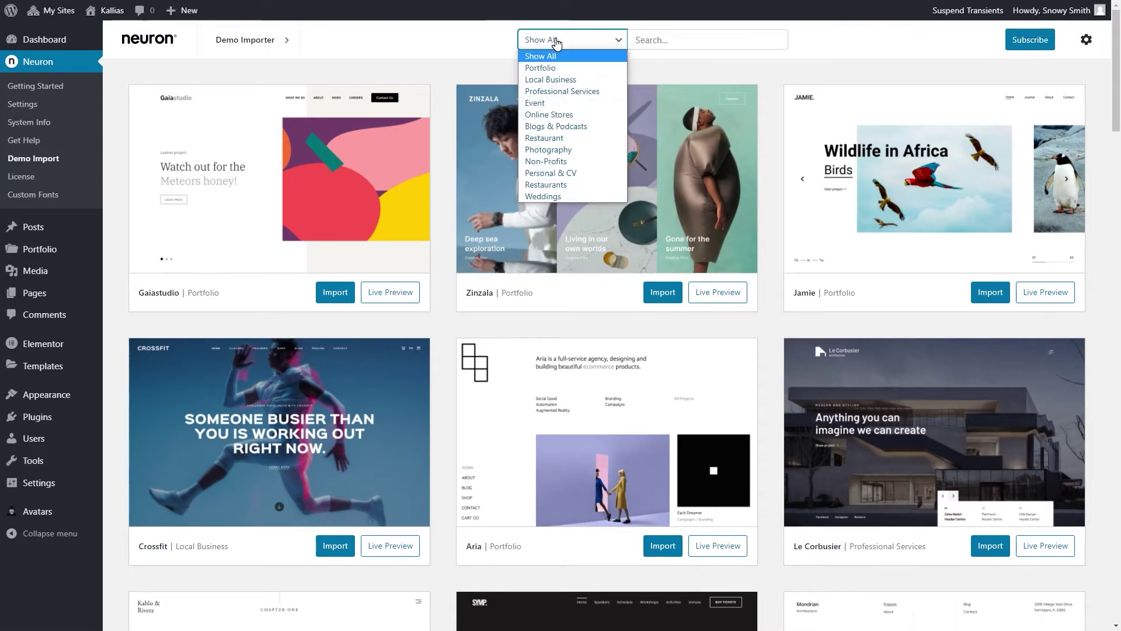
pyautogui.click(555, 41)
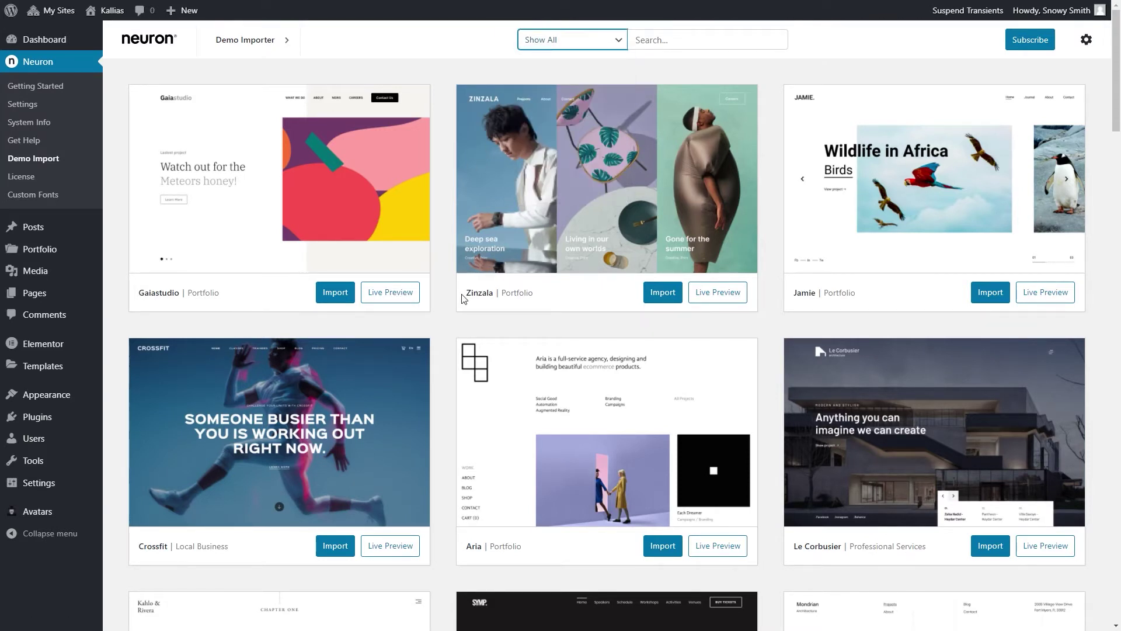
pyautogui.click(343, 296)
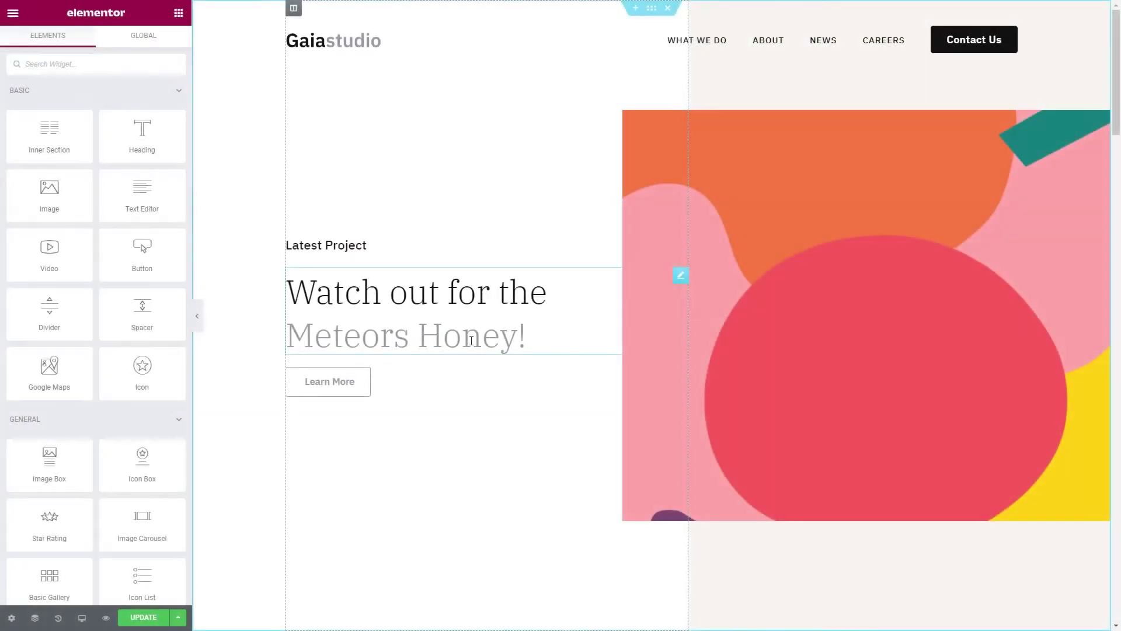
# Set the 'Watch out for the Meteors Honey!' heading's typography size to 64
pyautogui.click(675, 270)
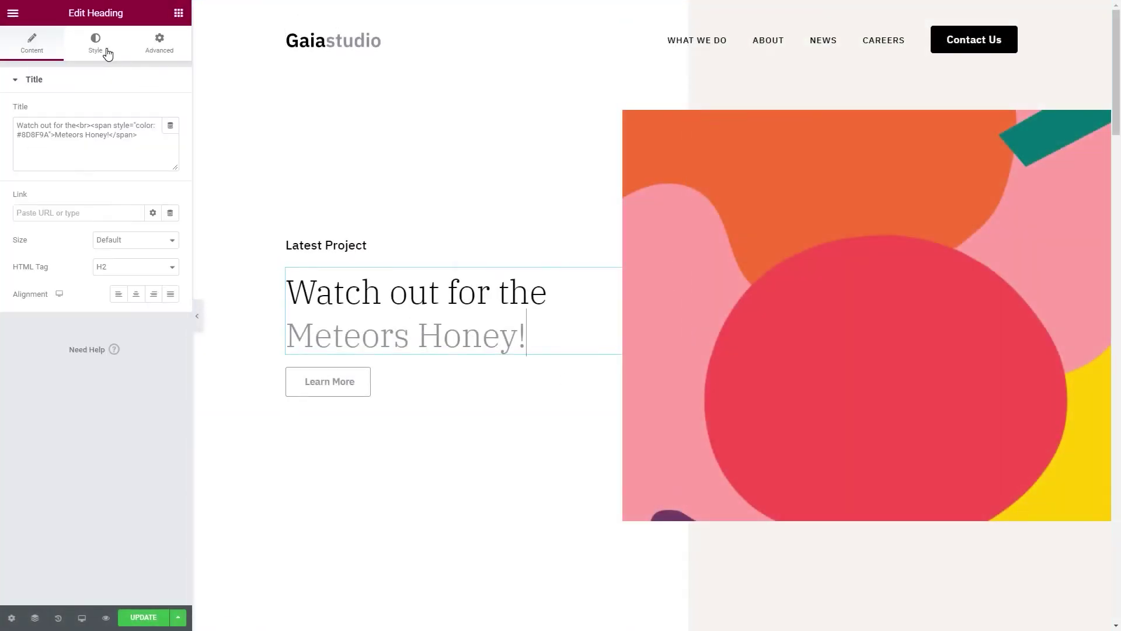
pyautogui.click(95, 44)
pyautogui.click(170, 138)
pyautogui.moveTo(50, 248)
pyautogui.mouseDown()
pyautogui.moveTo(37, 253)
pyautogui.moveTo(57, 255)
pyautogui.mouseUp()
# Make Latest Project the global Alert red and set the hero image max width to 82%
pyautogui.click(363, 245)
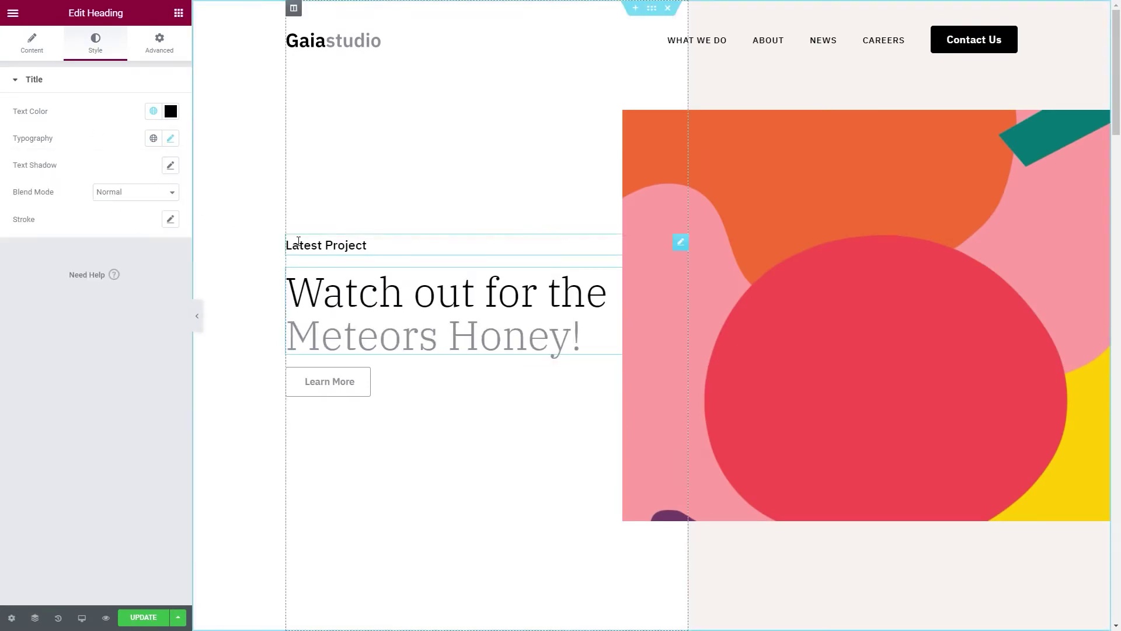
pyautogui.click(153, 120)
pyautogui.click(76, 303)
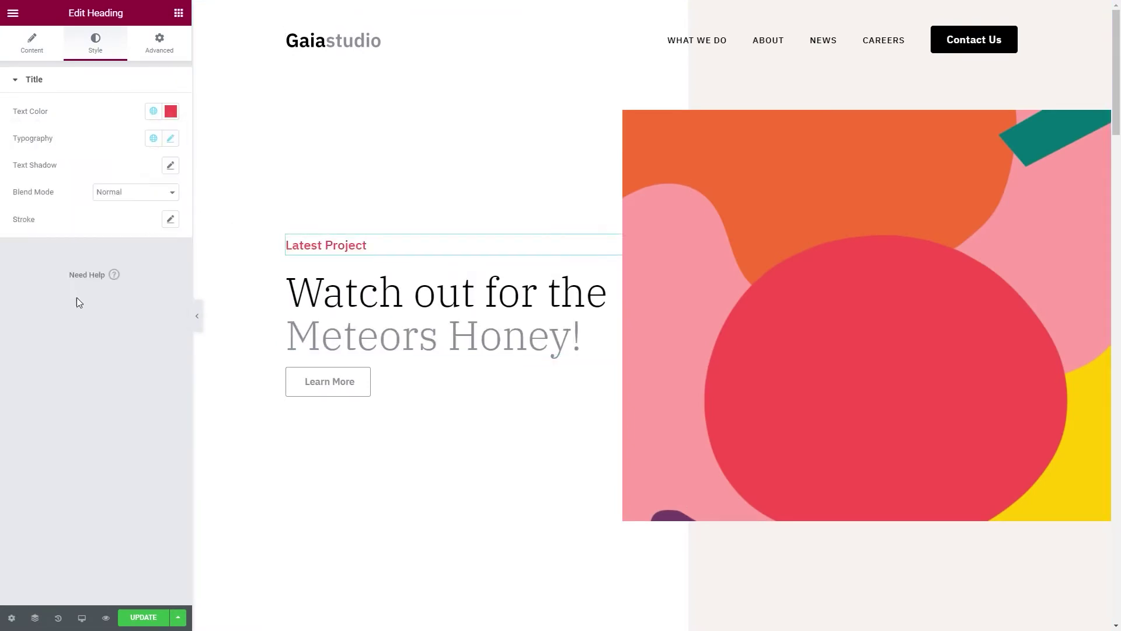
pyautogui.click(790, 303)
pyautogui.moveTo(13, 183); pyautogui.dragTo(144, 242)
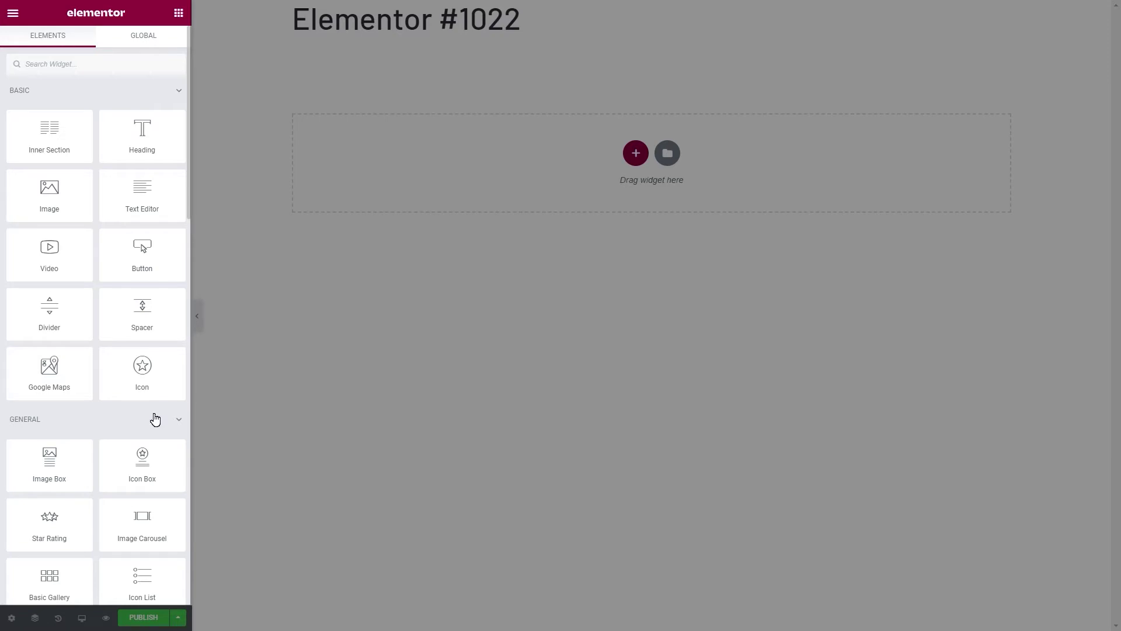
# Scroll through the Elements panel to review the Basic, General and Neuron Builder widgets
pyautogui.scroll(-13, 153, 414)
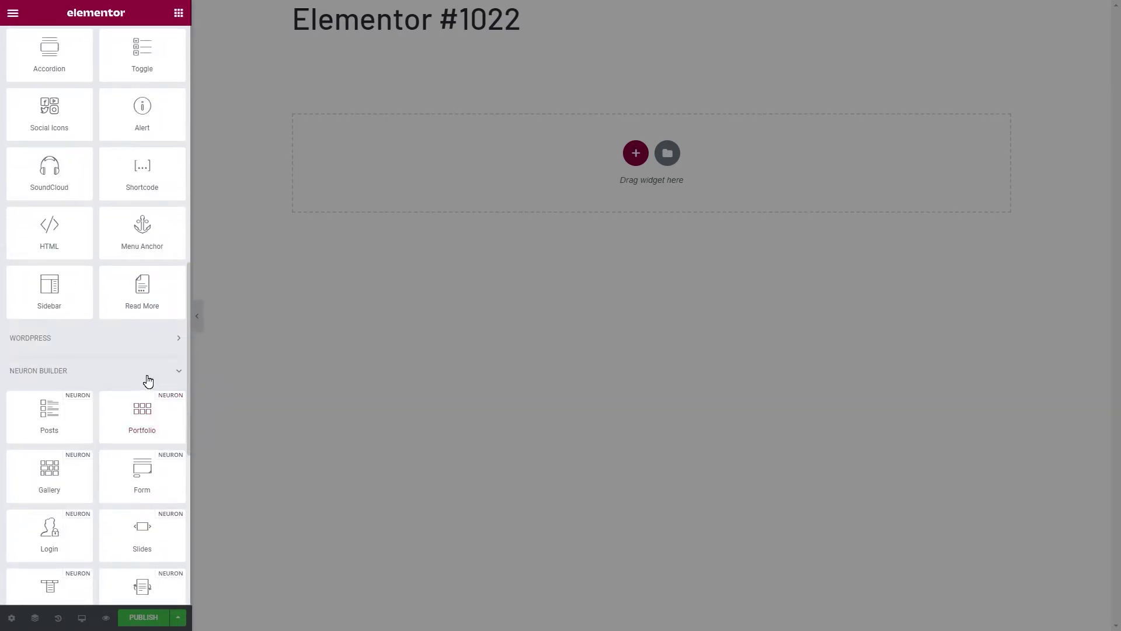
pyautogui.scroll(-5, 146, 379)
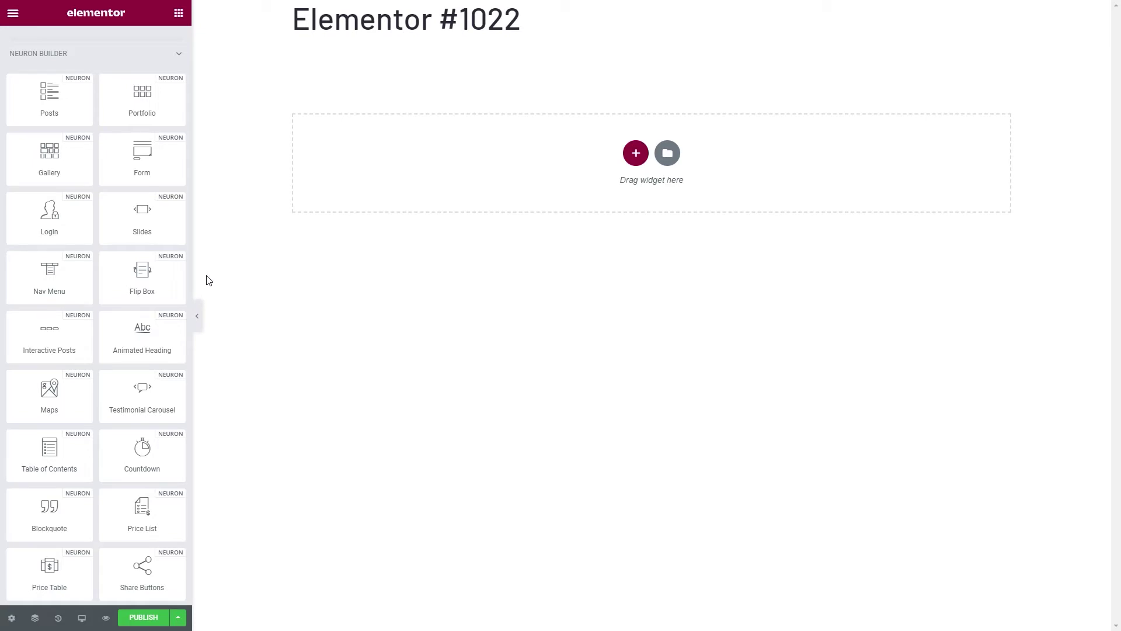
pyautogui.scroll(15, 155, 257)
pyautogui.scroll(1, 156, 255)
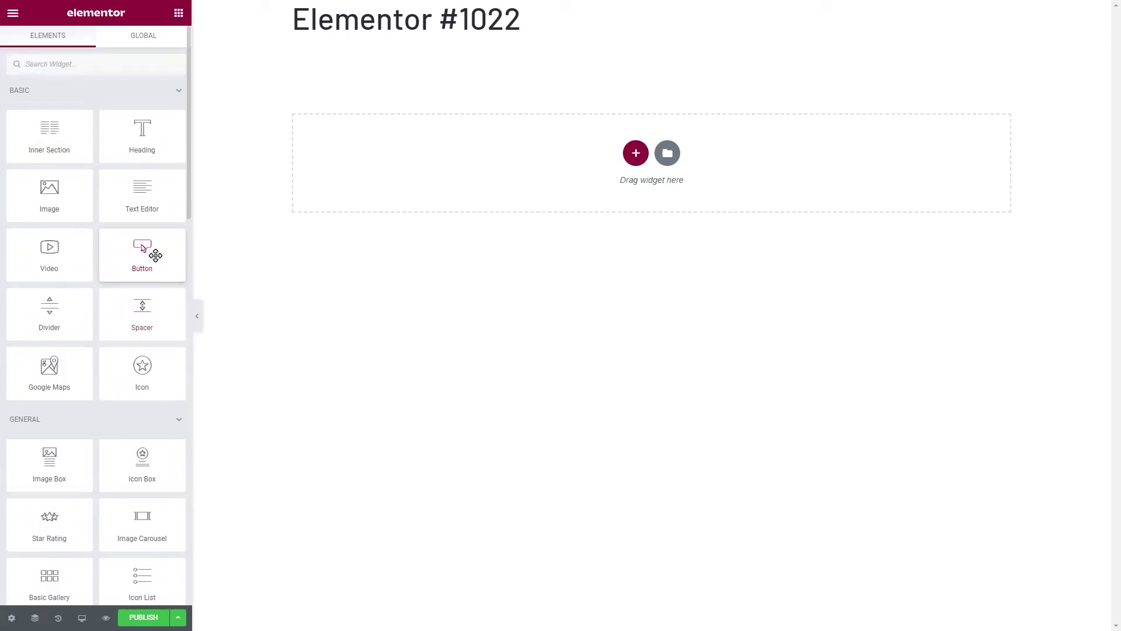
# Open the hamburger main menu at the top of the Elementor panel
pyautogui.click(12, 14)
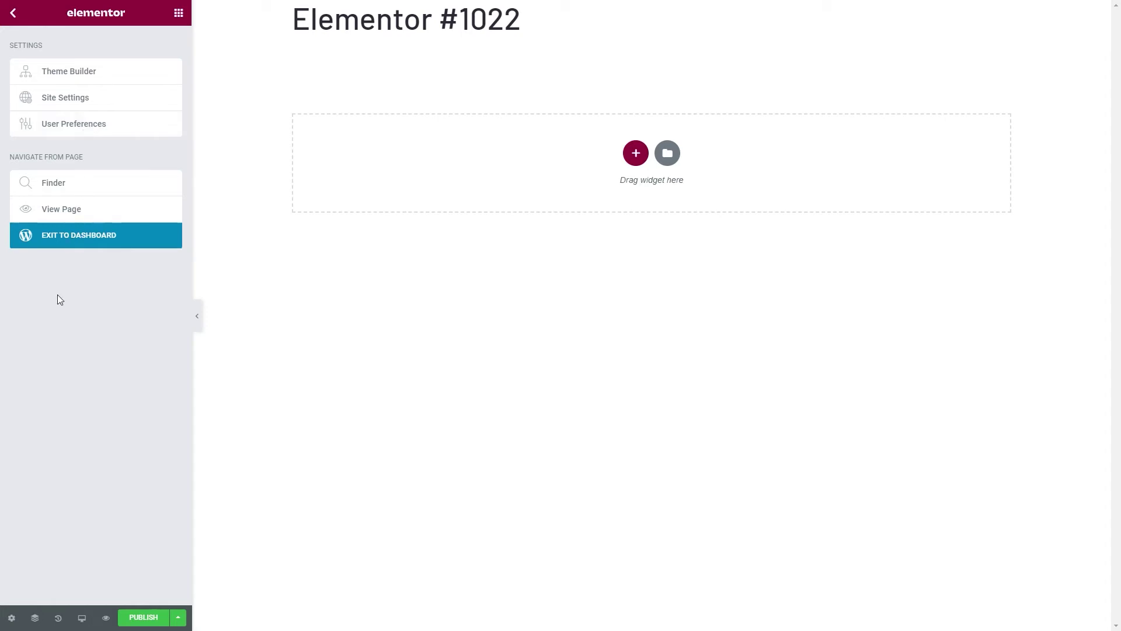
# Turn on Hide Title for Elementor #1022, then close the Navigator and show the History panel
pyautogui.click(17, 624)
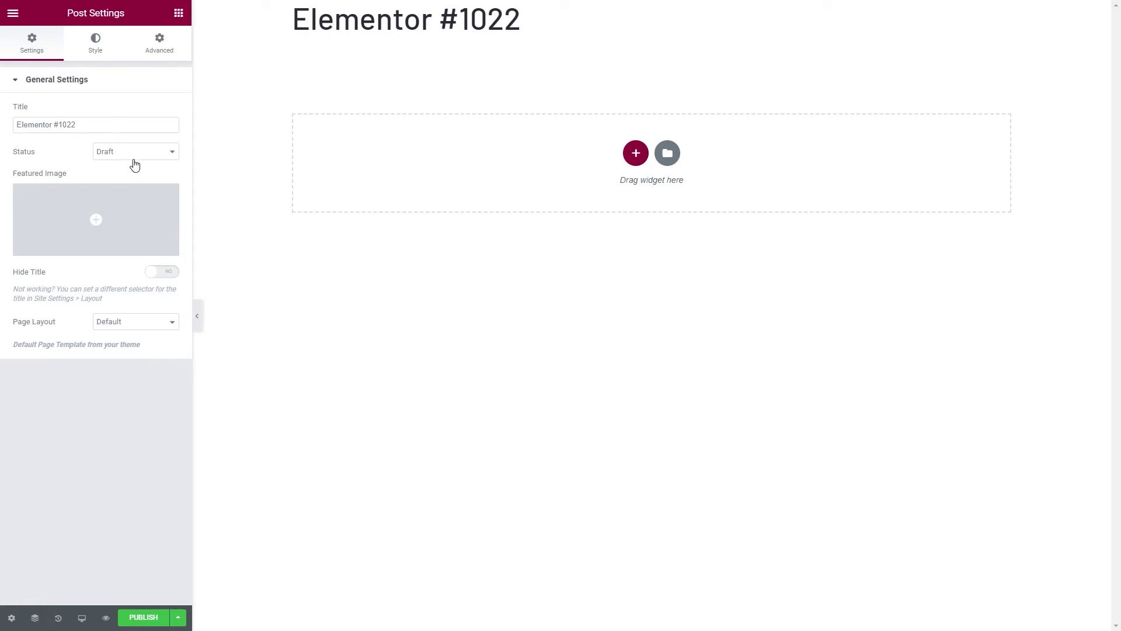
pyautogui.click(167, 281)
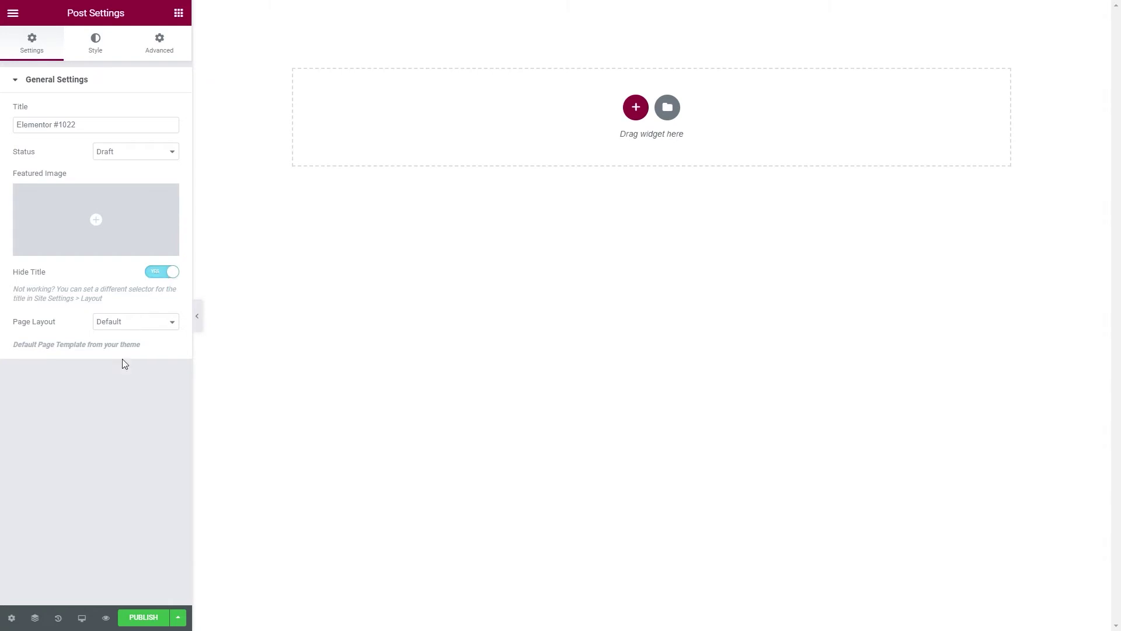
pyautogui.click(37, 620)
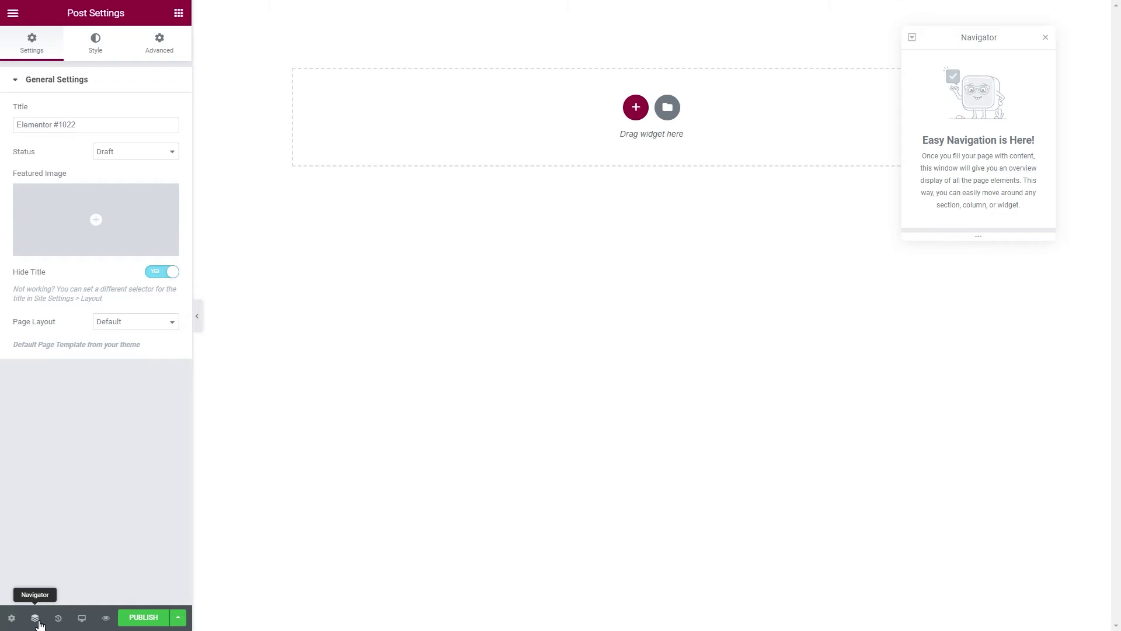
pyautogui.click(1045, 38)
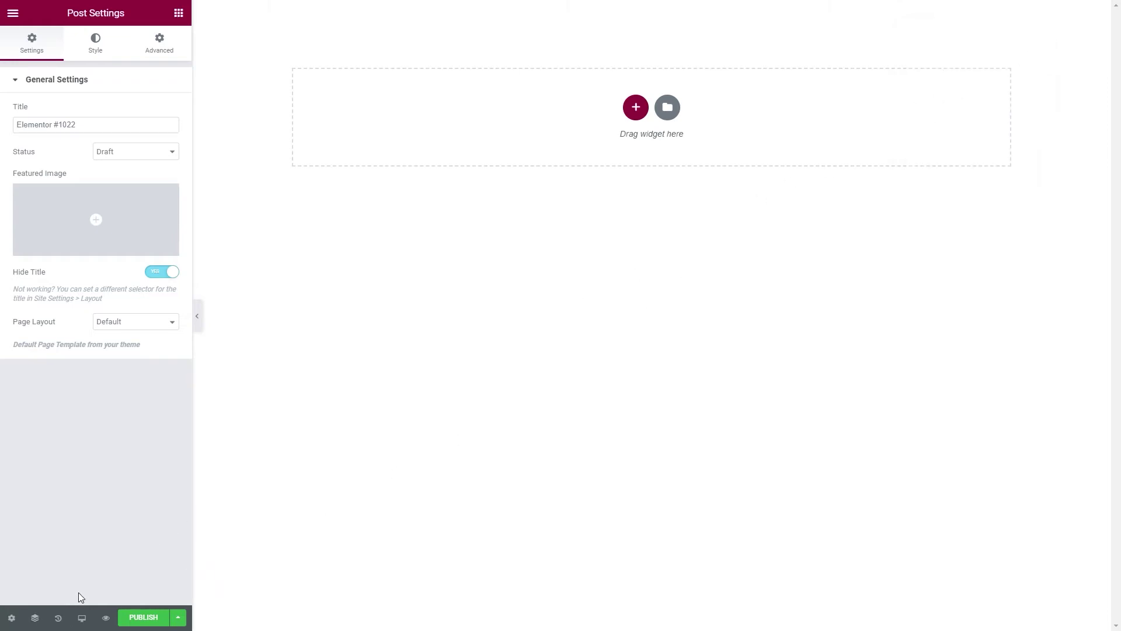
pyautogui.click(58, 620)
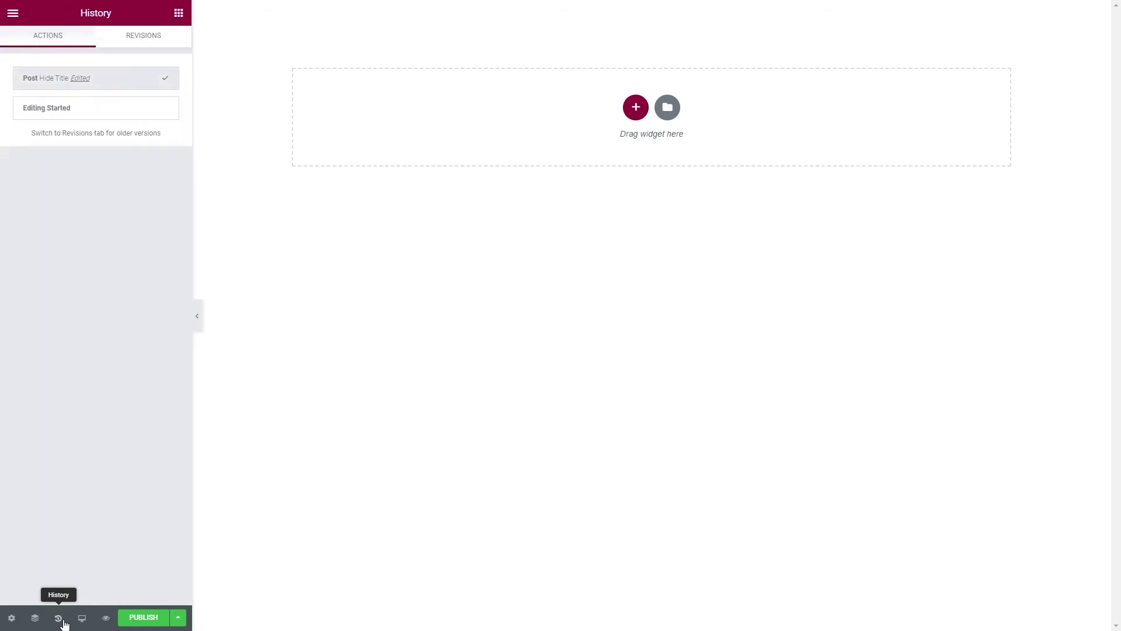
# Toggle the Responsive Mode device menu, then open the template Library with the Add Template button
pyautogui.click(80, 620)
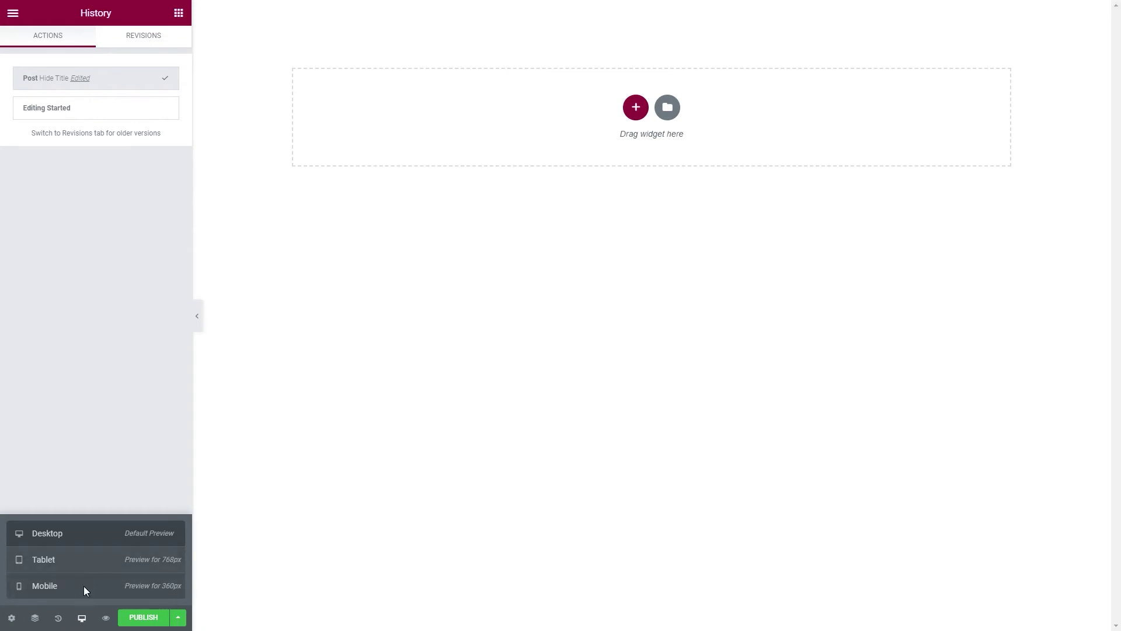
pyautogui.click(81, 622)
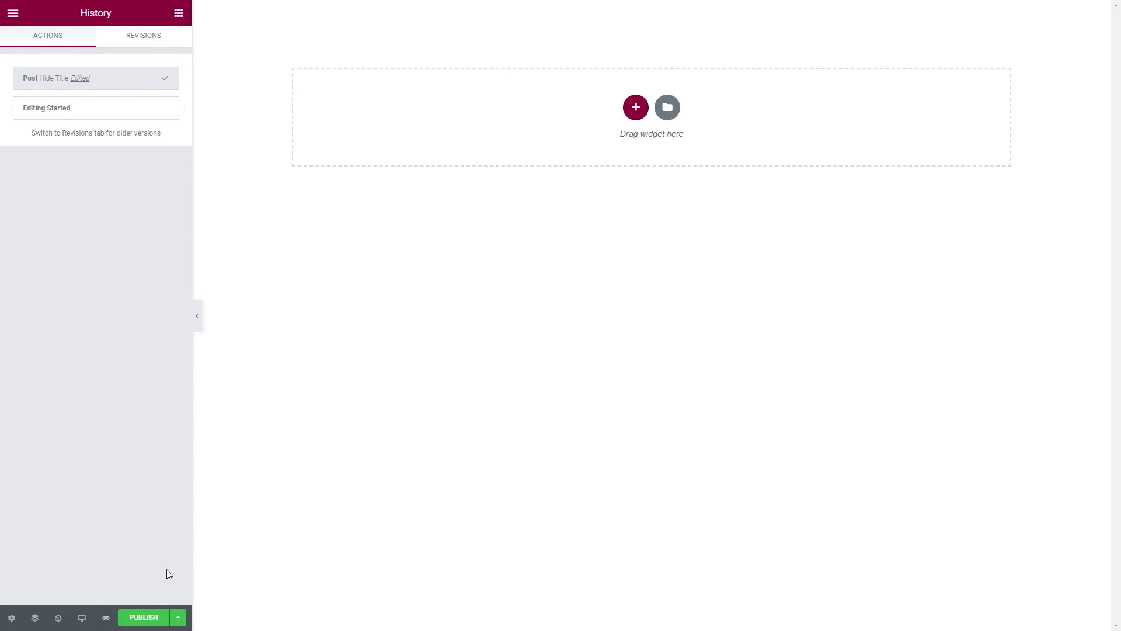
pyautogui.click(662, 111)
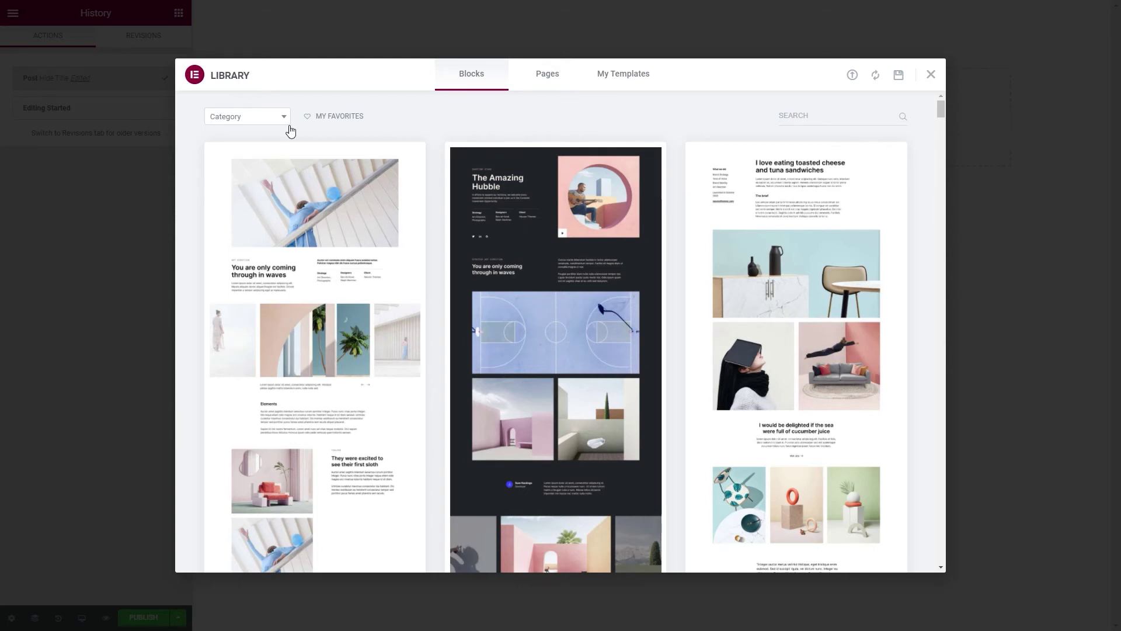
# Filter the Library blocks to Features and insert 'The less I know the better' block
pyautogui.click(255, 117)
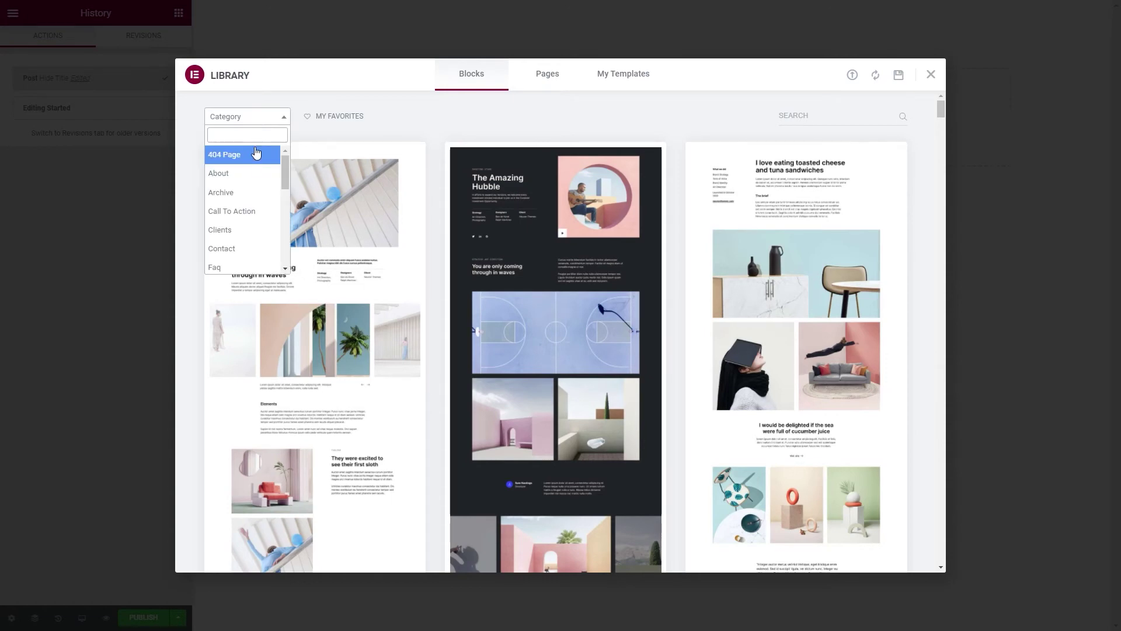
pyautogui.scroll(-1, 250, 220)
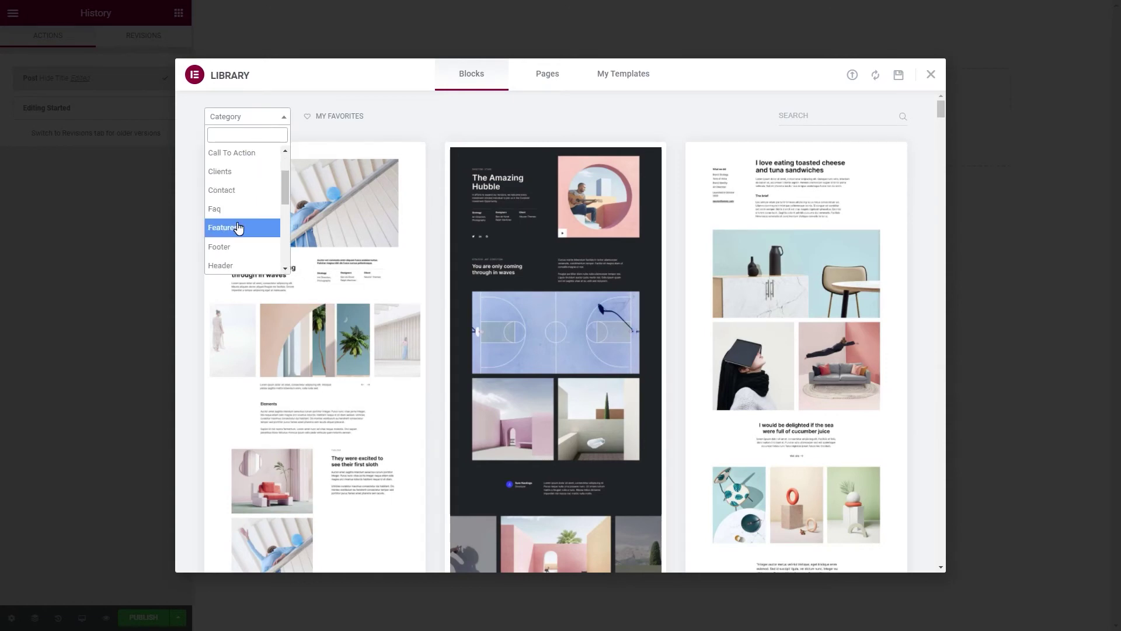
pyautogui.click(239, 227)
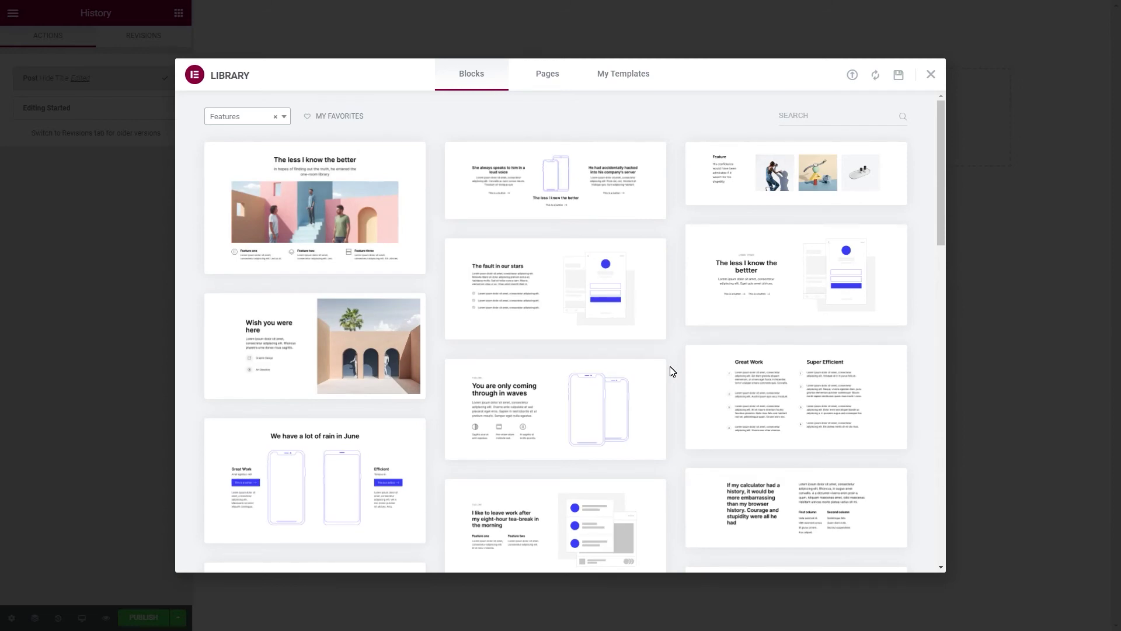
pyautogui.moveTo(718, 319)
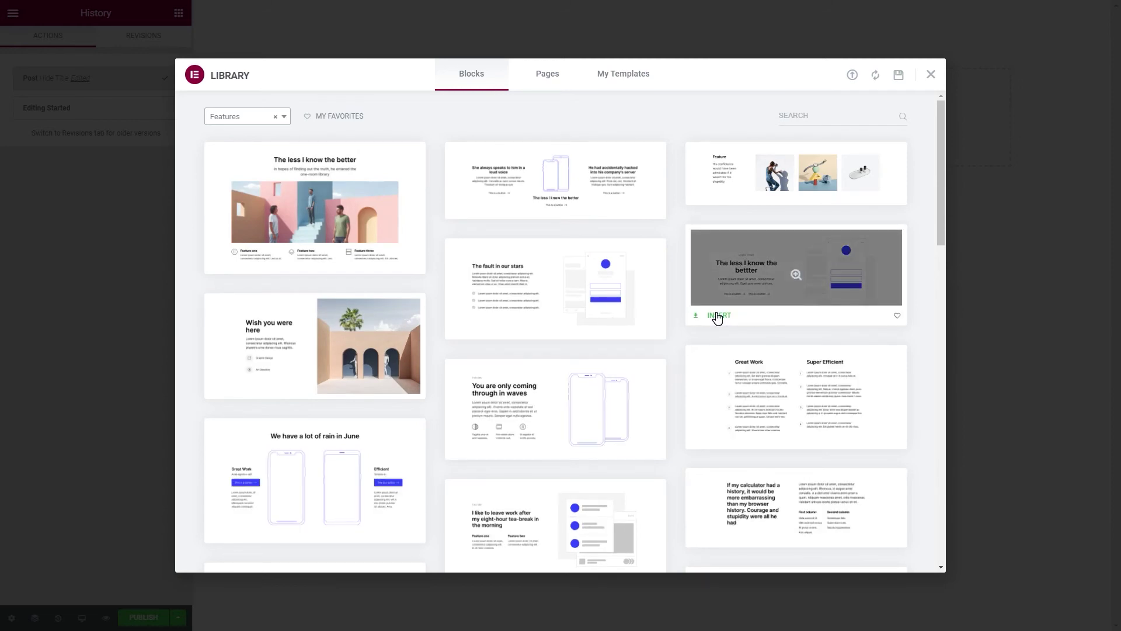
pyautogui.click(718, 316)
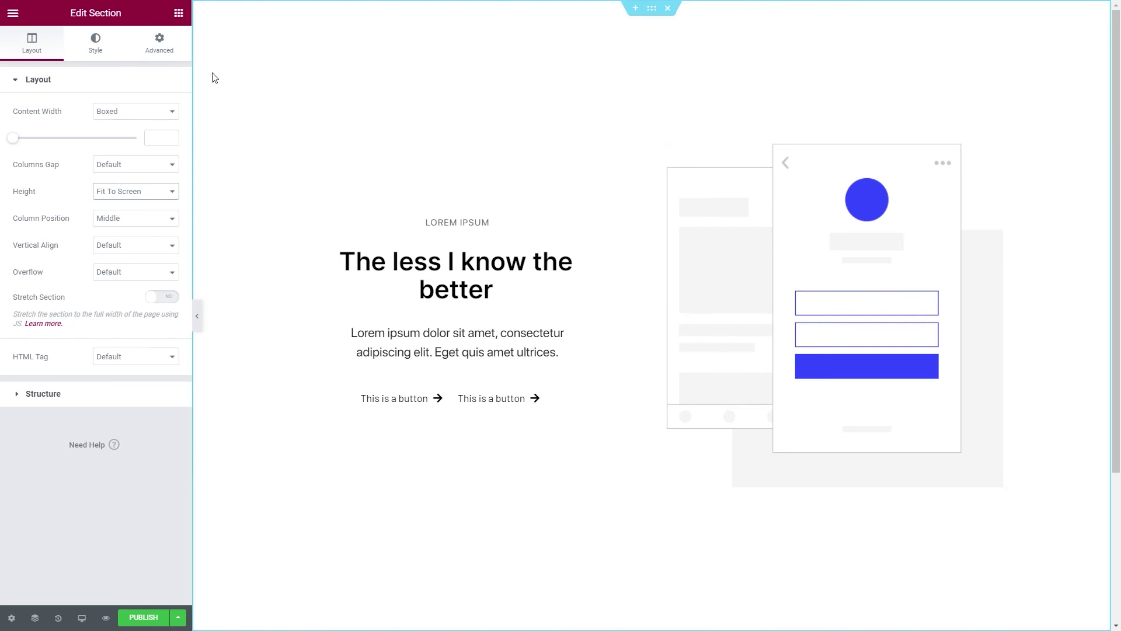
# Check the section's Advanced padding of 56 top and bottom, then bring up the text column's options
pyautogui.click(106, 56)
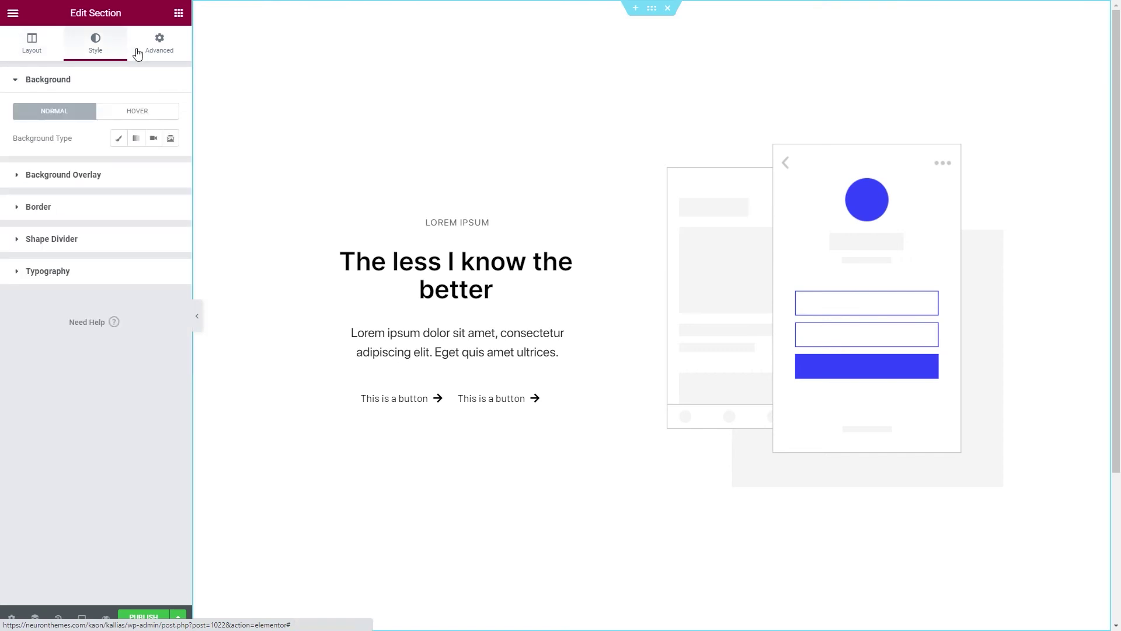
pyautogui.click(157, 51)
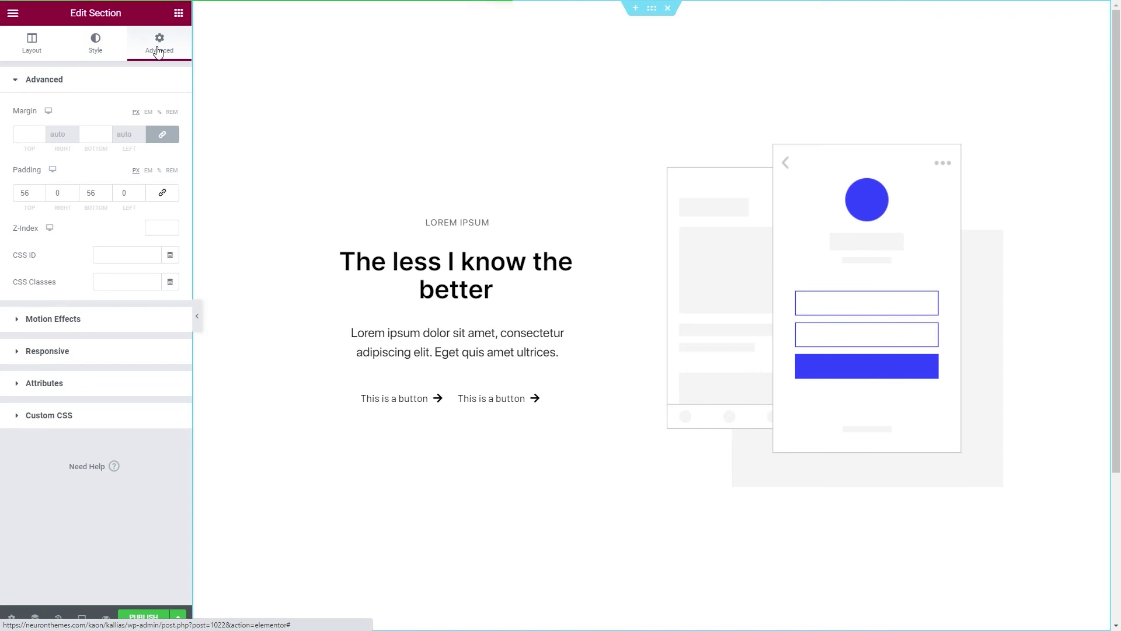
pyautogui.click(43, 198)
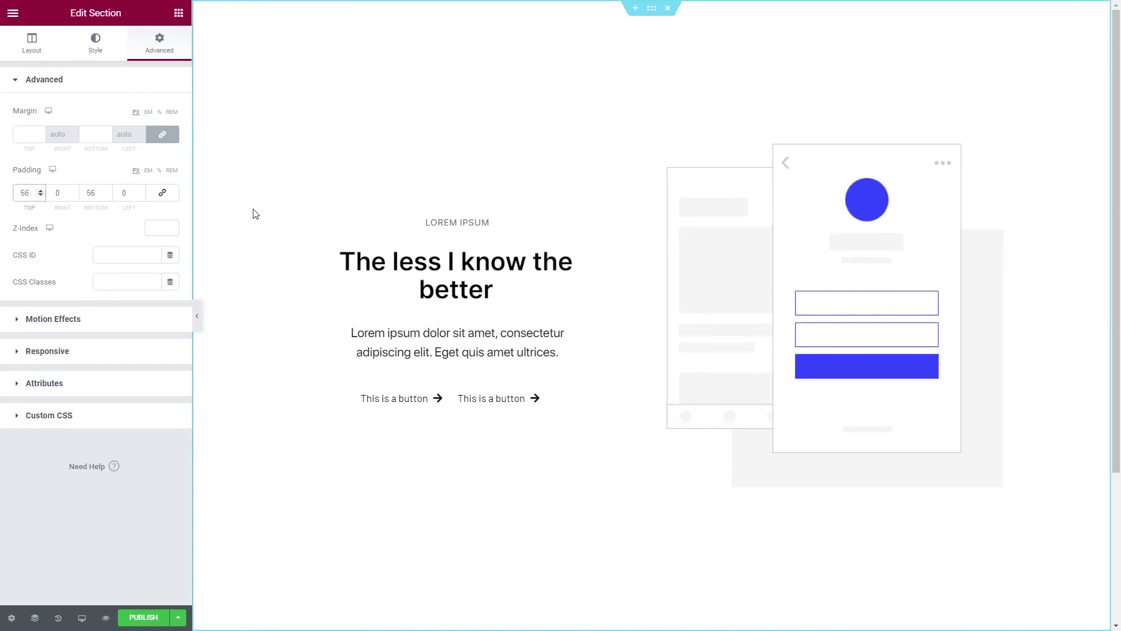
pyautogui.rightClick(298, 159)
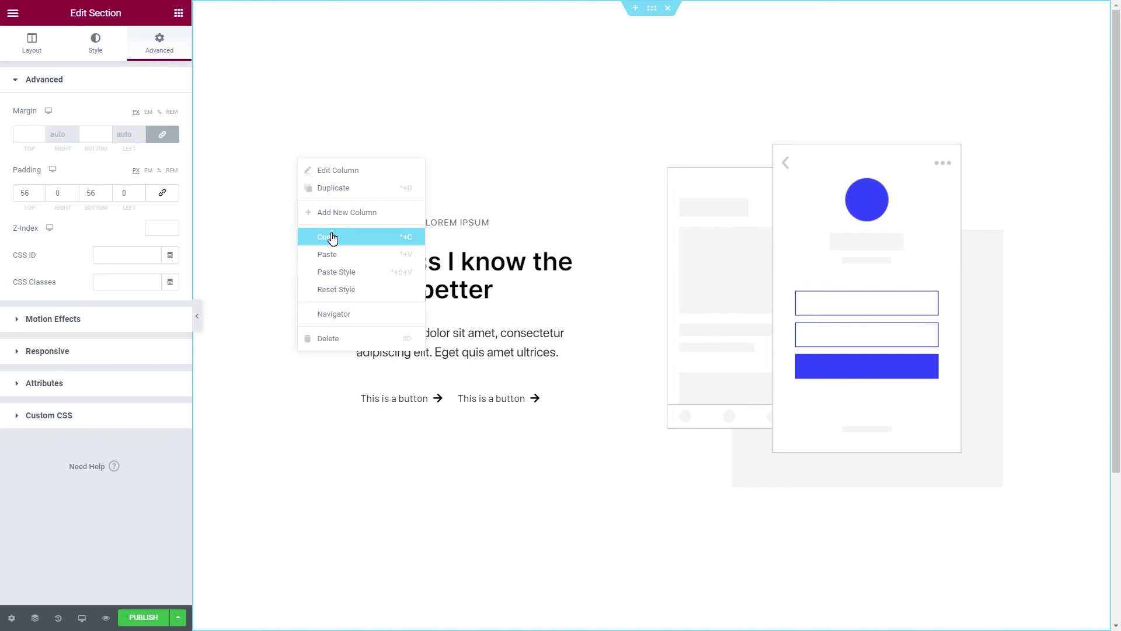
# Copy the left text column, drag the first button above the heading, then undo the move
pyautogui.click(270, 223)
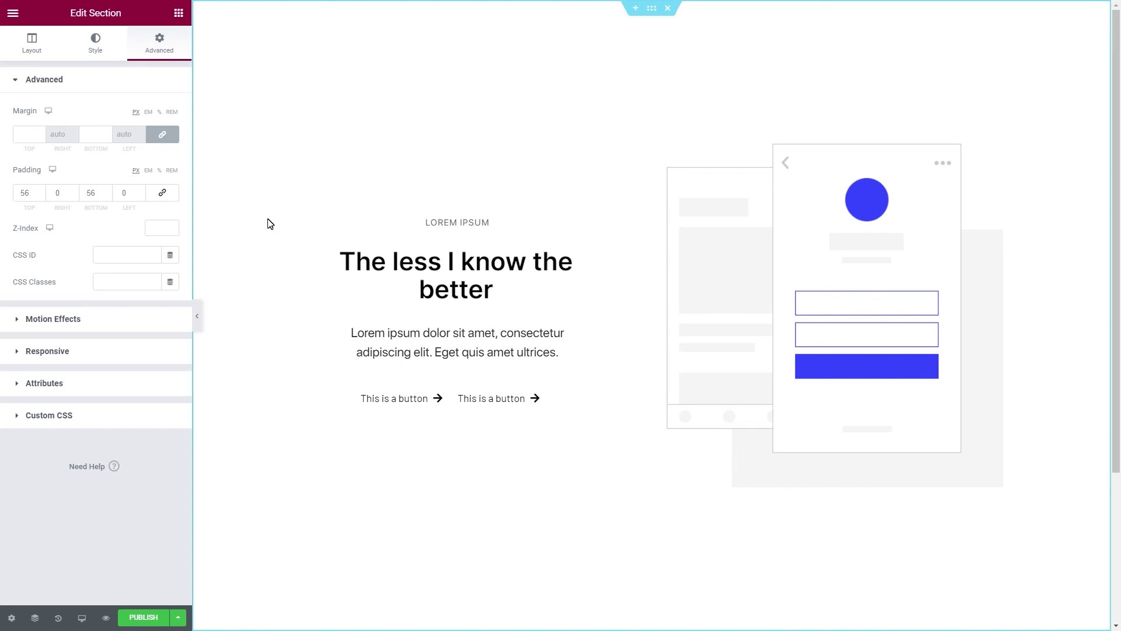
pyautogui.moveTo(384, 398); pyautogui.dragTo(432, 257)
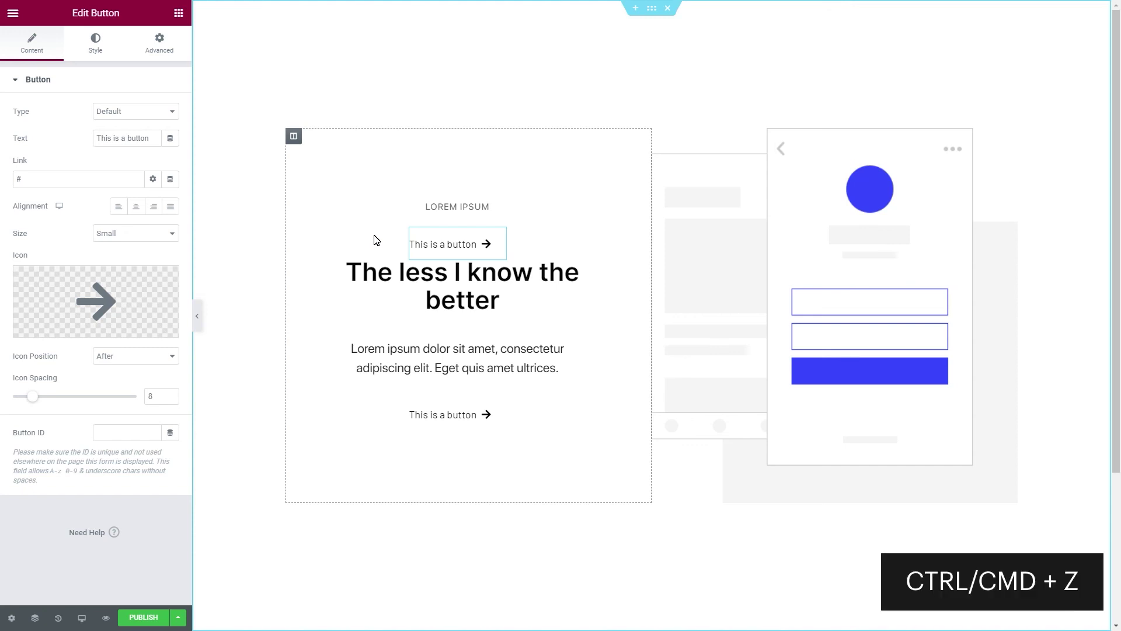
pyautogui.hotkey('ctrl', 'z')
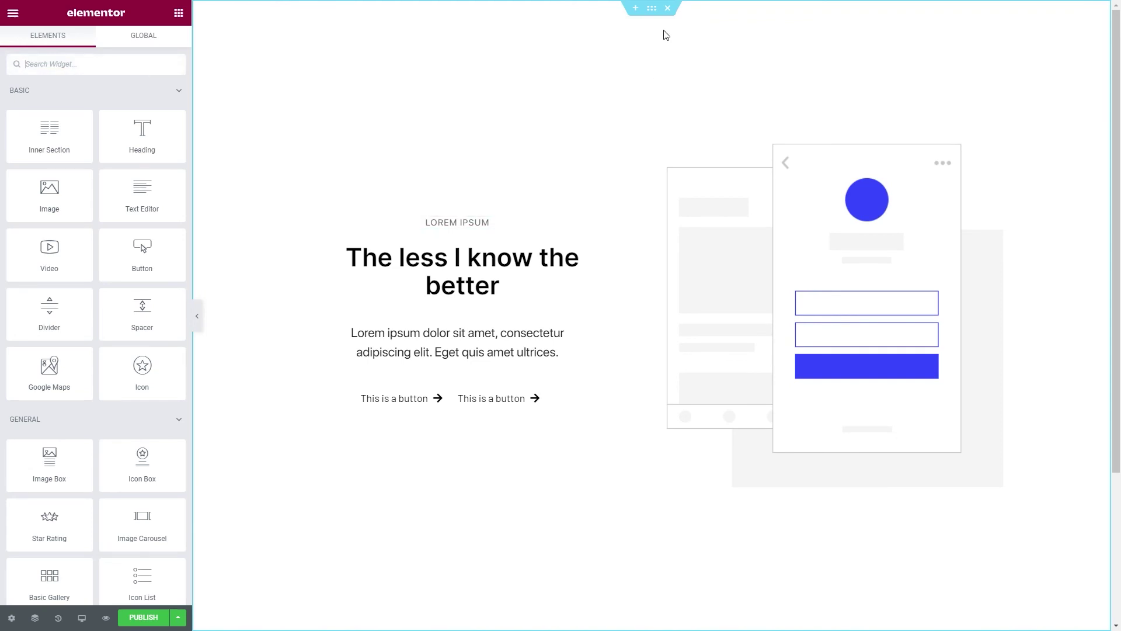
# Delete the inserted section and add a two-column section with Fit To Screen height
pyautogui.click(667, 8)
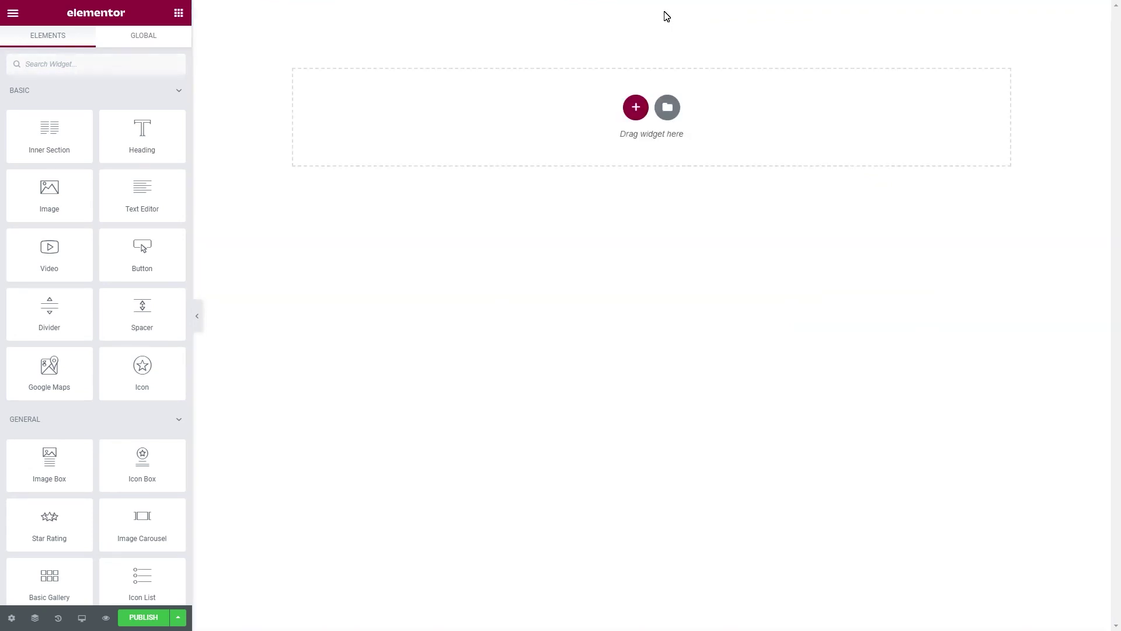
pyautogui.click(636, 106)
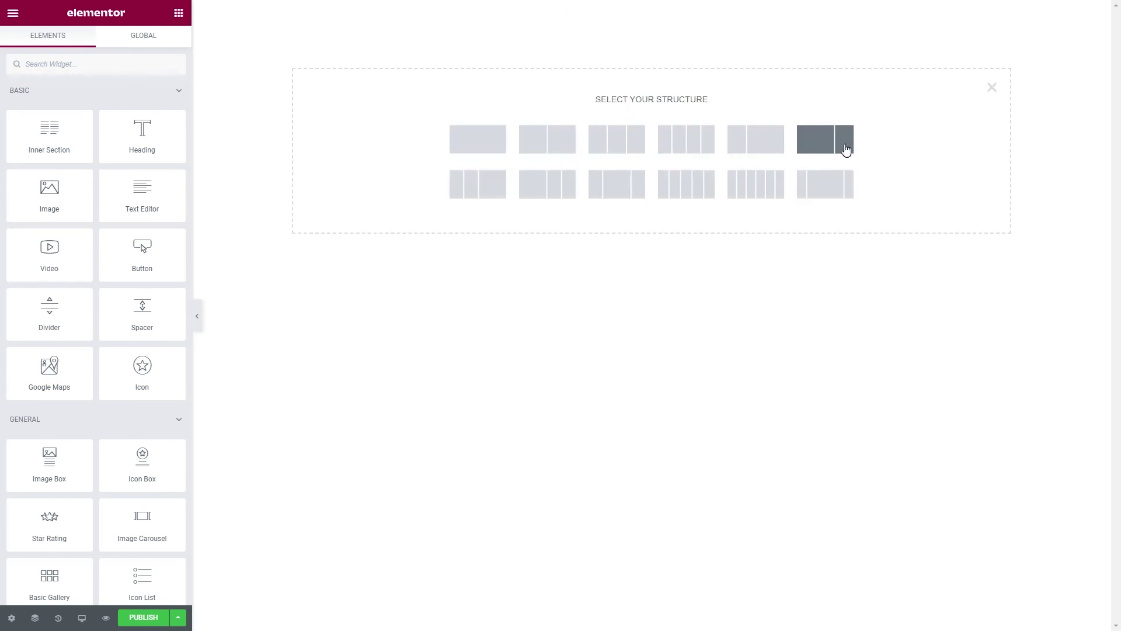
pyautogui.click(567, 143)
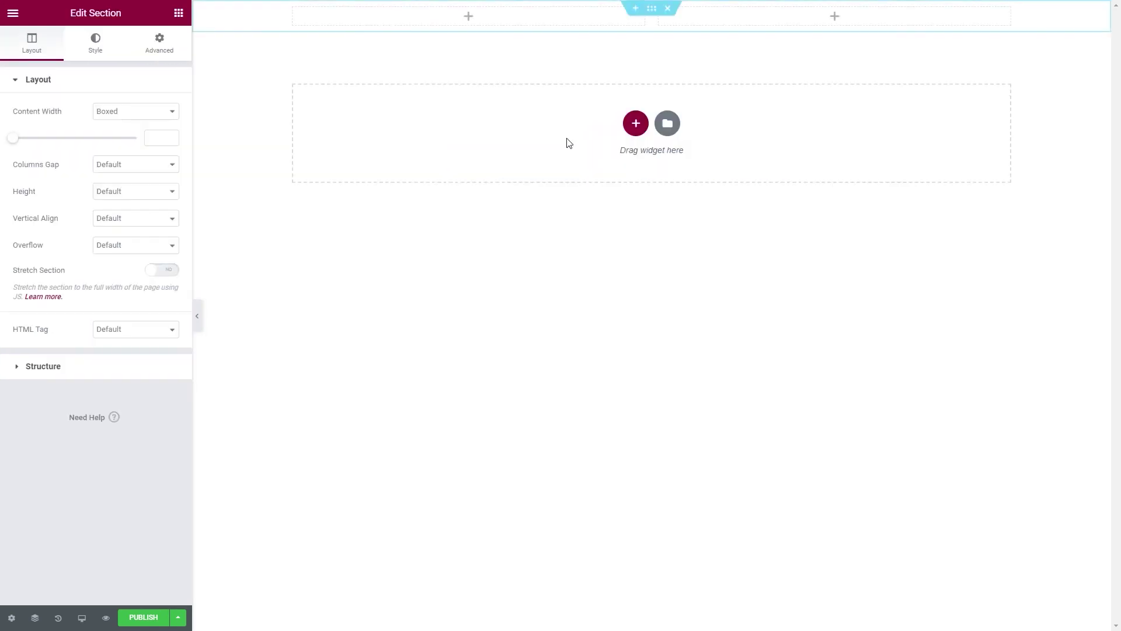
pyautogui.click(164, 193)
pyautogui.click(142, 215)
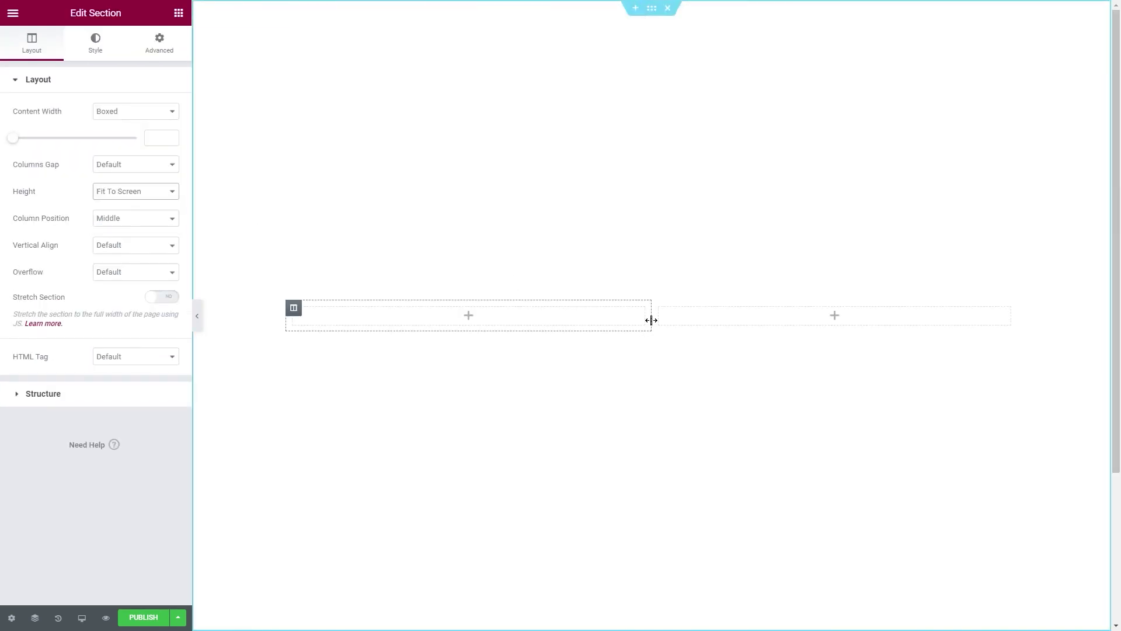
# Widen the left column to about 55%, return it toward equal widths, then delete the section
pyautogui.moveTo(651, 320); pyautogui.dragTo(691, 327)
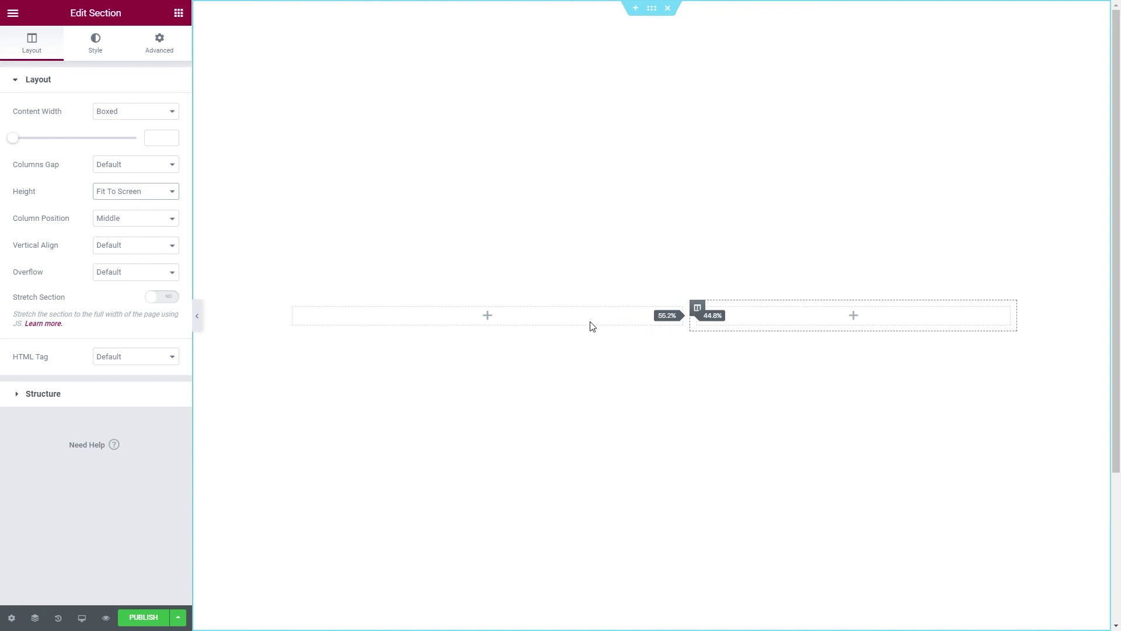
pyautogui.moveTo(590, 325); pyautogui.dragTo(609, 323)
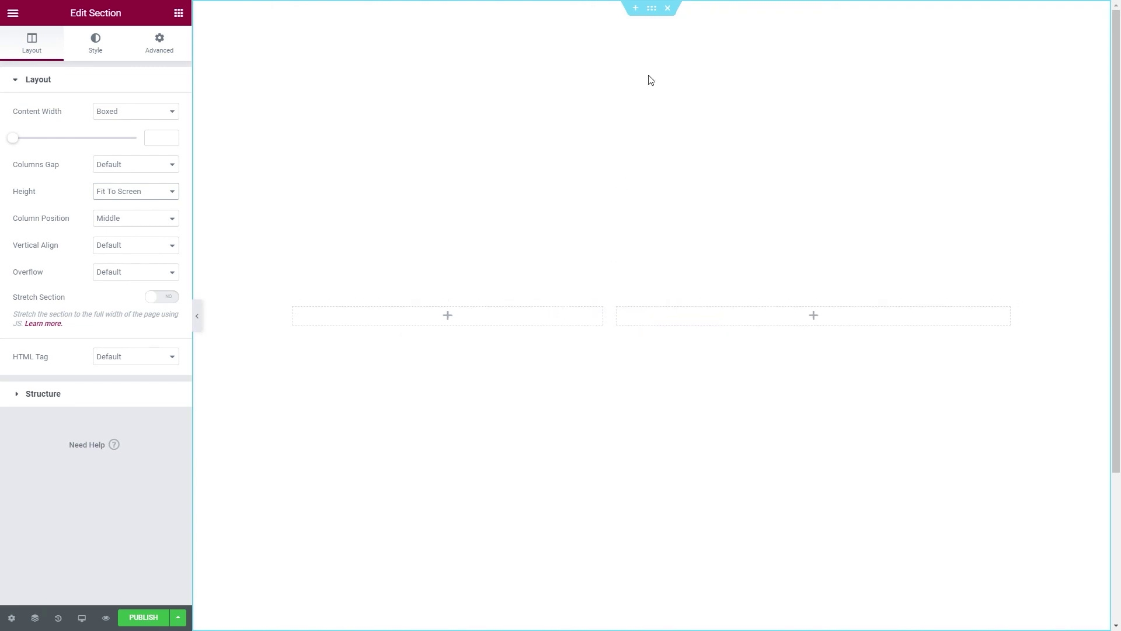
pyautogui.click(667, 12)
# Place an Image widget in a new section, add a Heading below it, and add an empty second column
pyautogui.moveTo(81, 191); pyautogui.dragTo(400, 130)
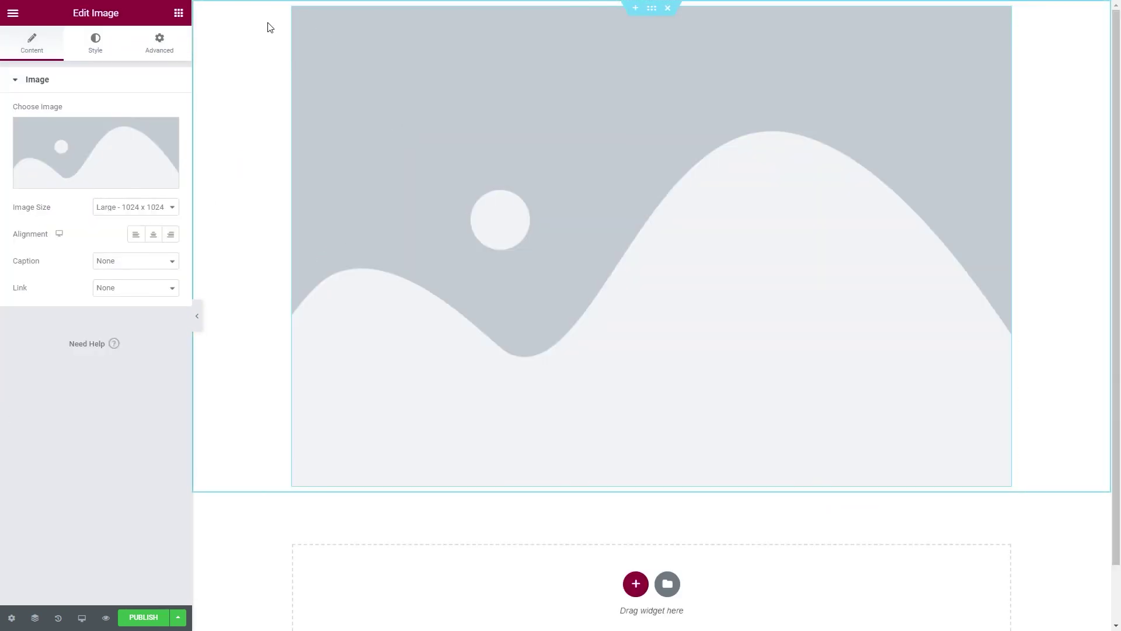
pyautogui.click(181, 15)
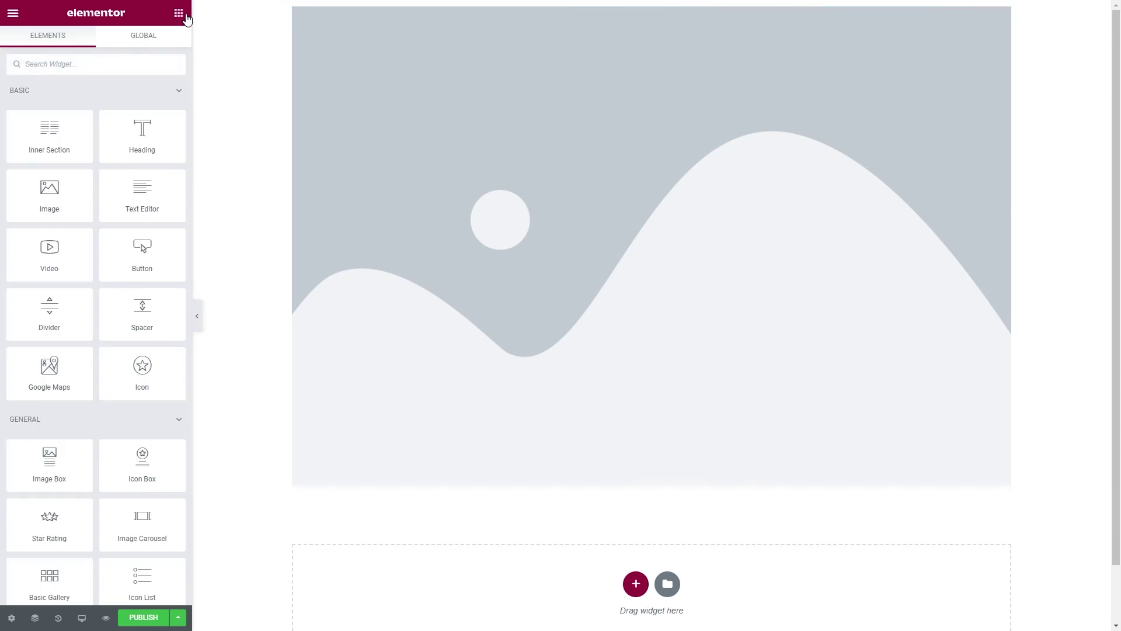
pyautogui.moveTo(145, 145); pyautogui.dragTo(384, 476)
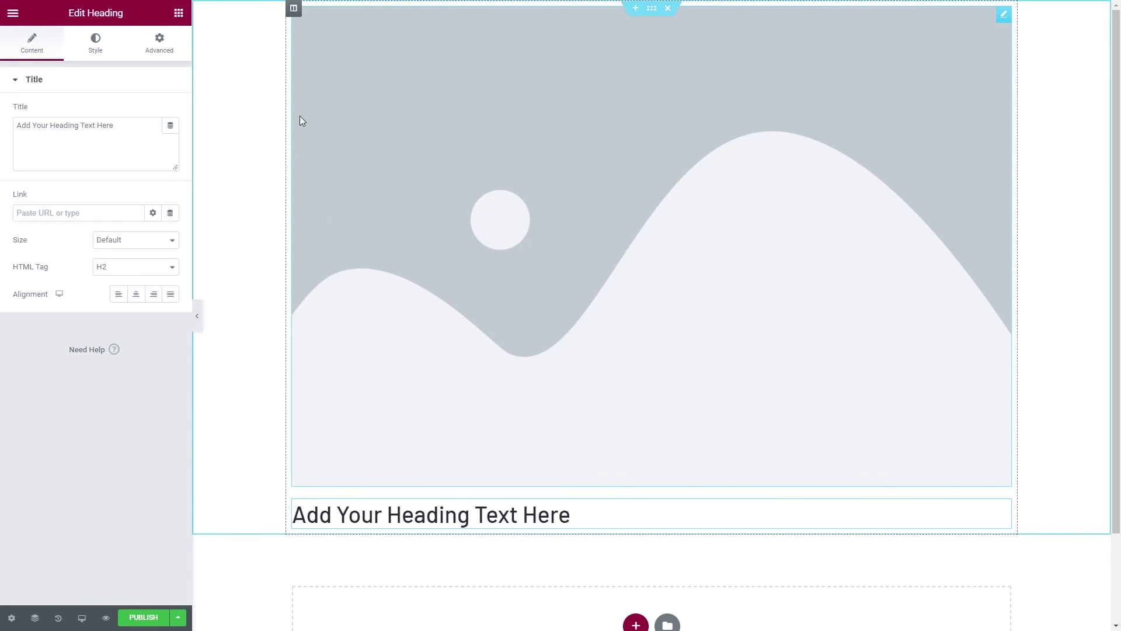
pyautogui.rightClick(293, 17)
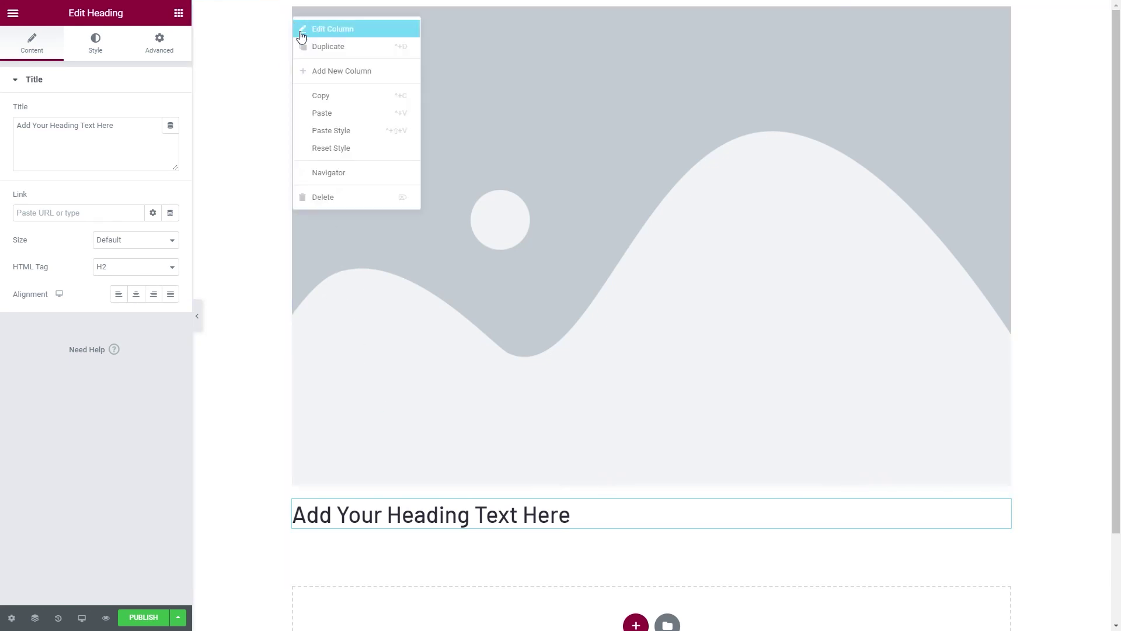
pyautogui.click(328, 71)
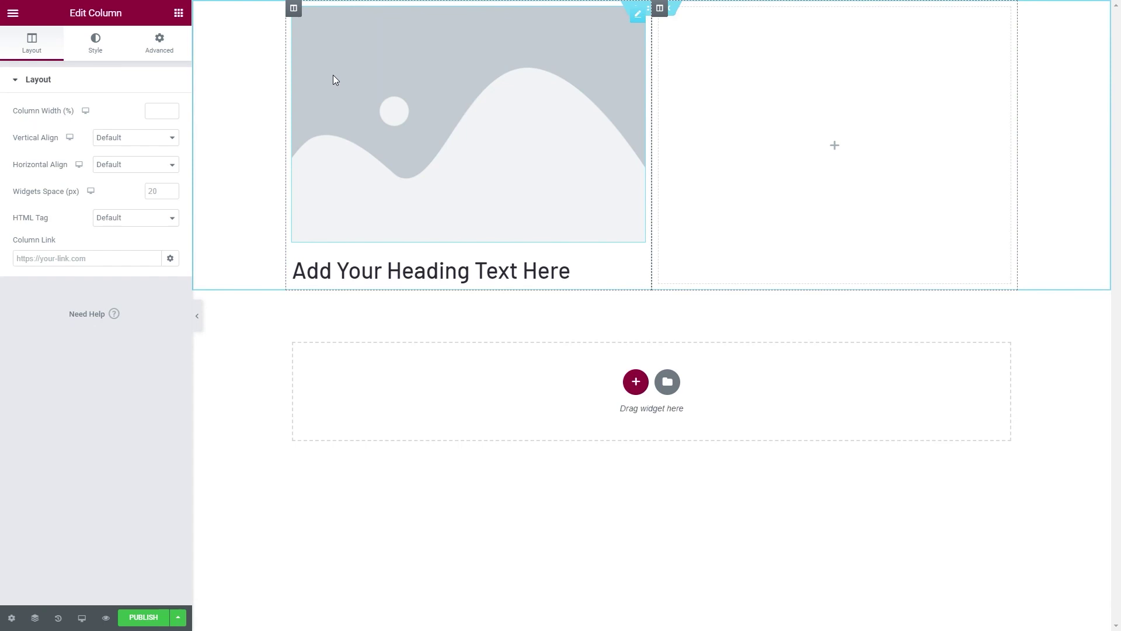